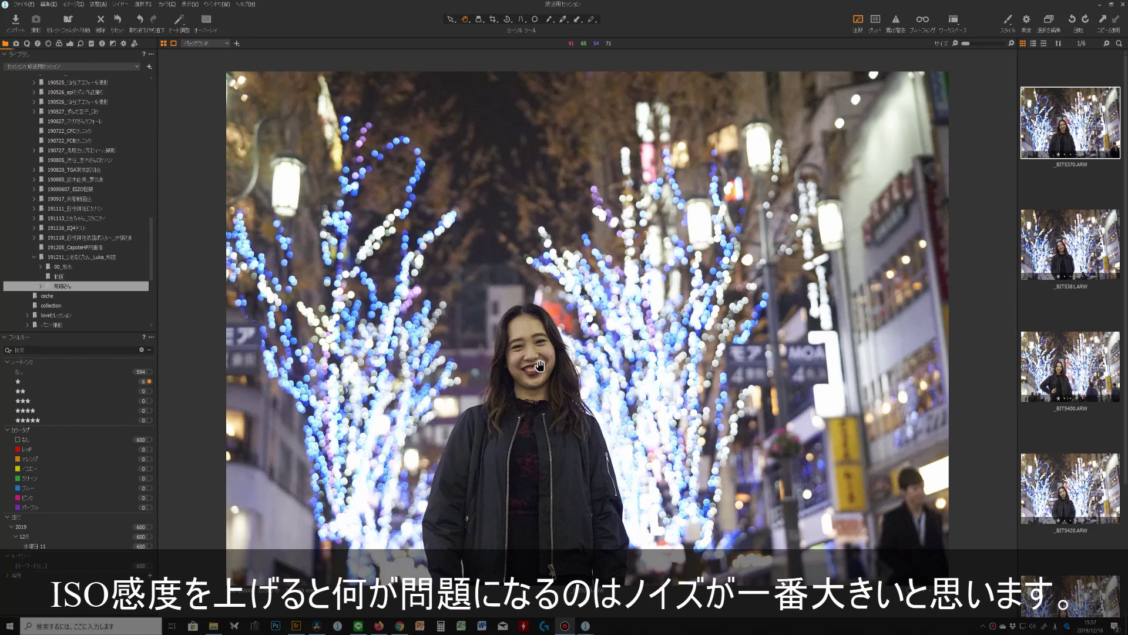
- Examine the noise on the woman's face in _BIT5370.ARW at 300% magnification
click(540, 366)
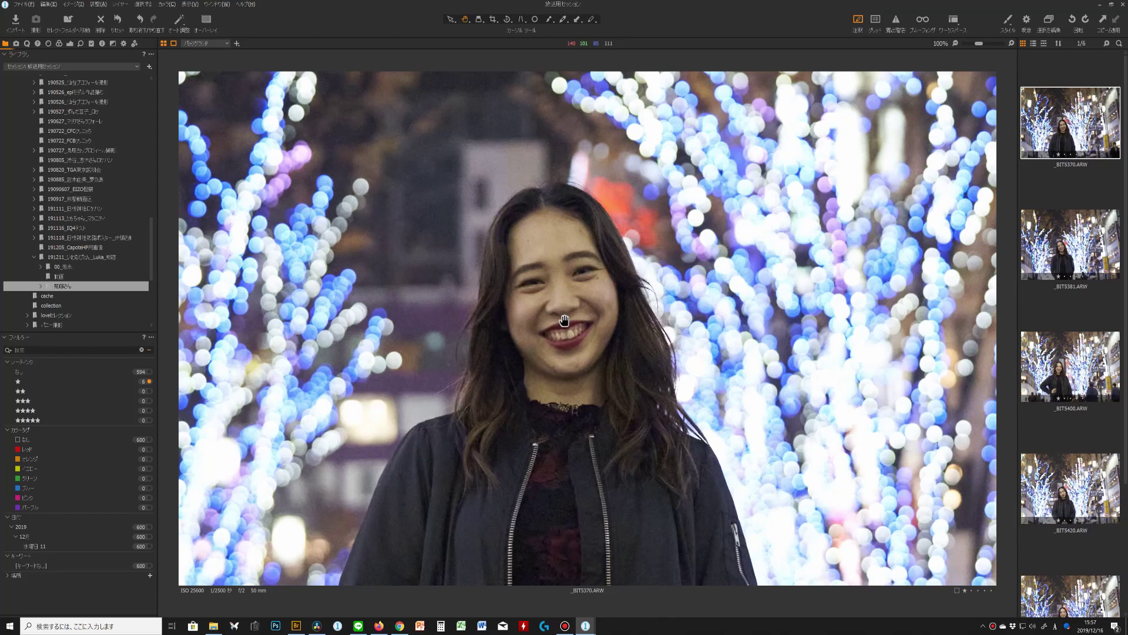
scroll(564, 321, up, 2)
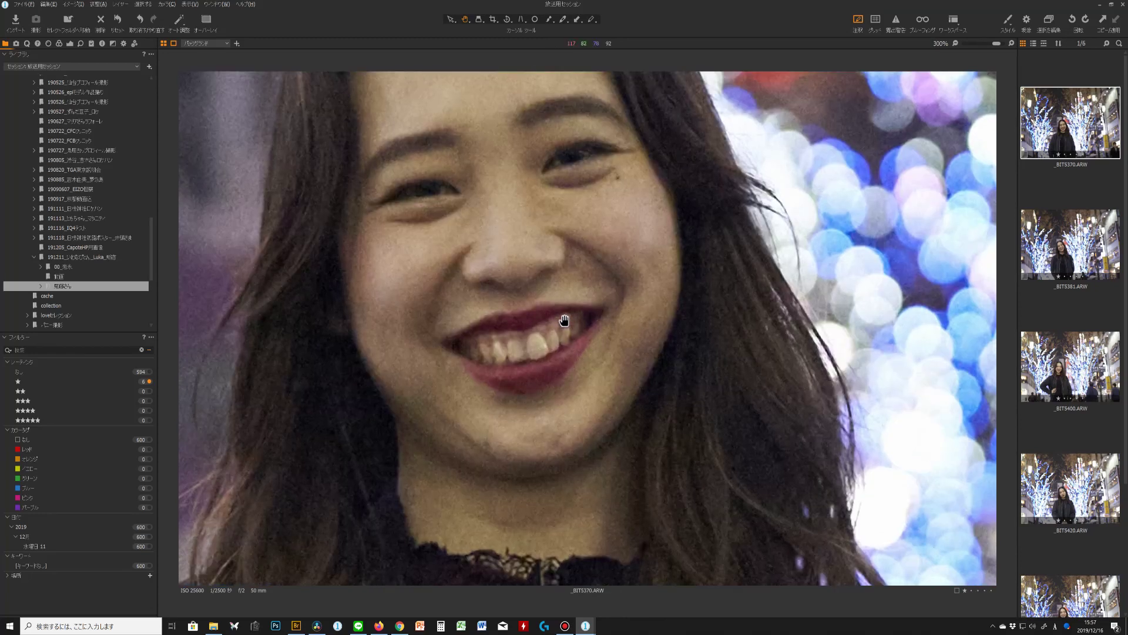
drag(511, 235, 576, 327)
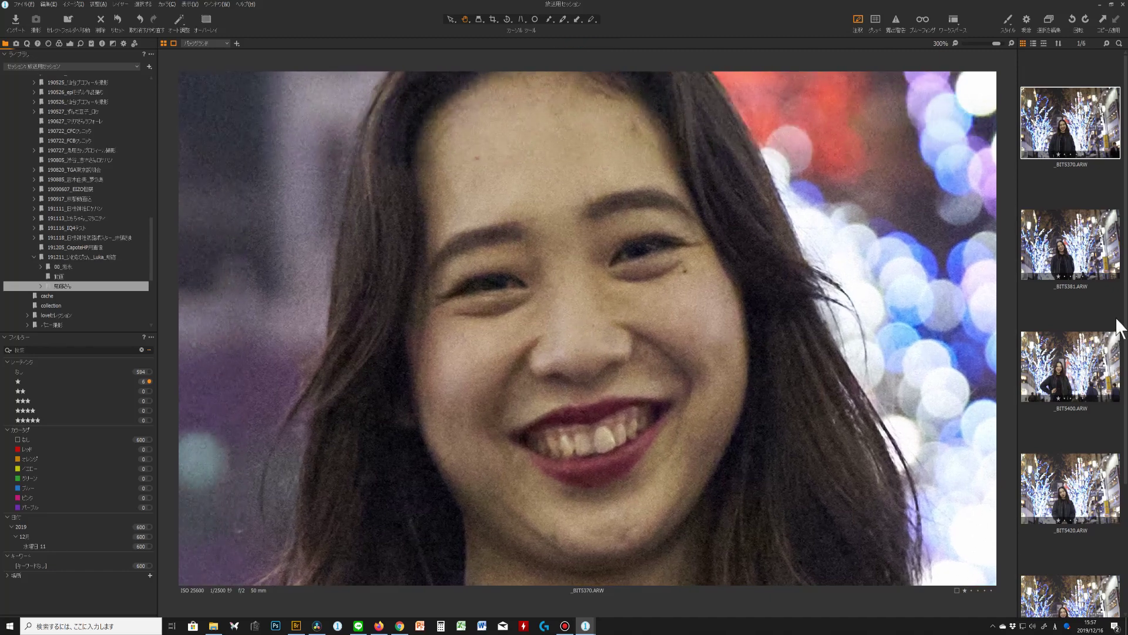
- Compare facial noise in _BIT5381.ARW and _BIT5420.ARW at 300%, then in _BIT5420.ARW and _BIT5370.ARW at 400%
click(1069, 254)
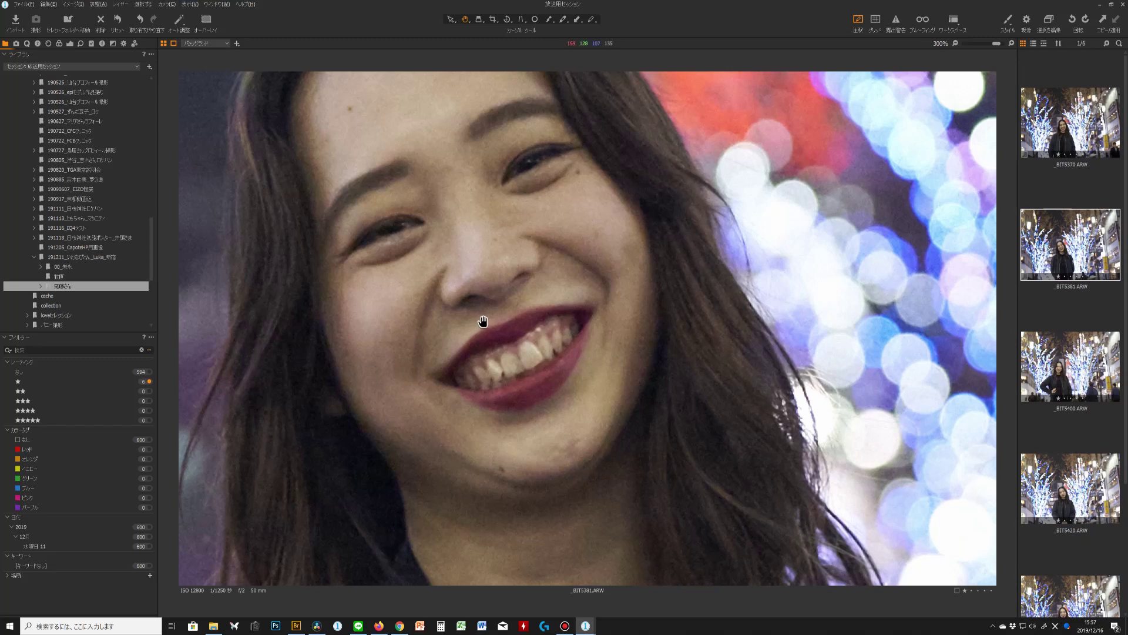
click(1076, 501)
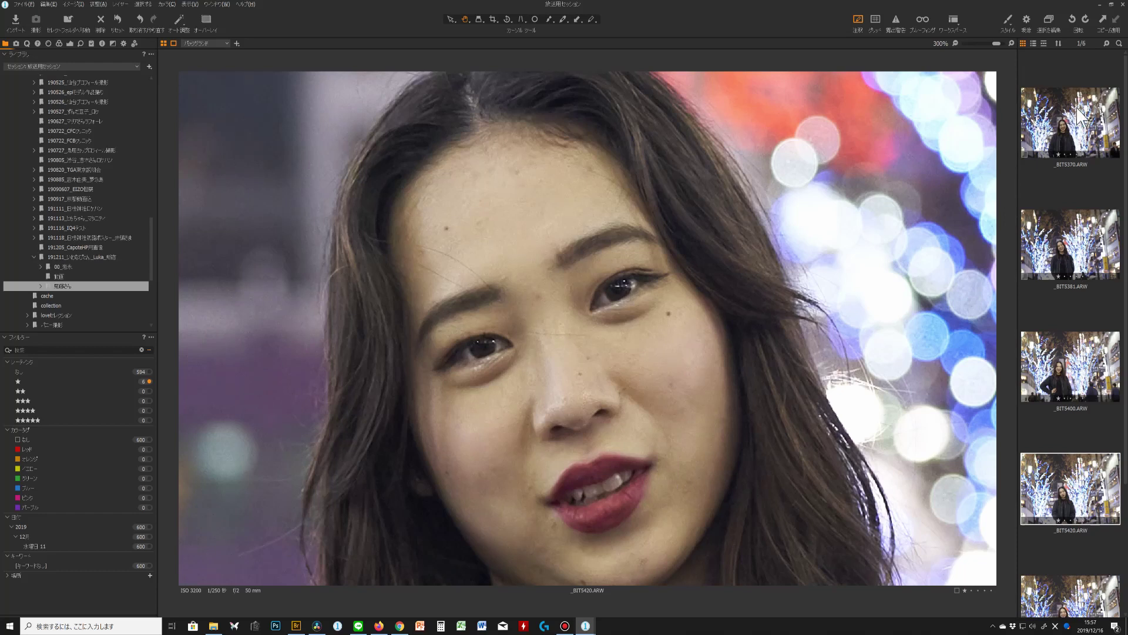
click(1012, 43)
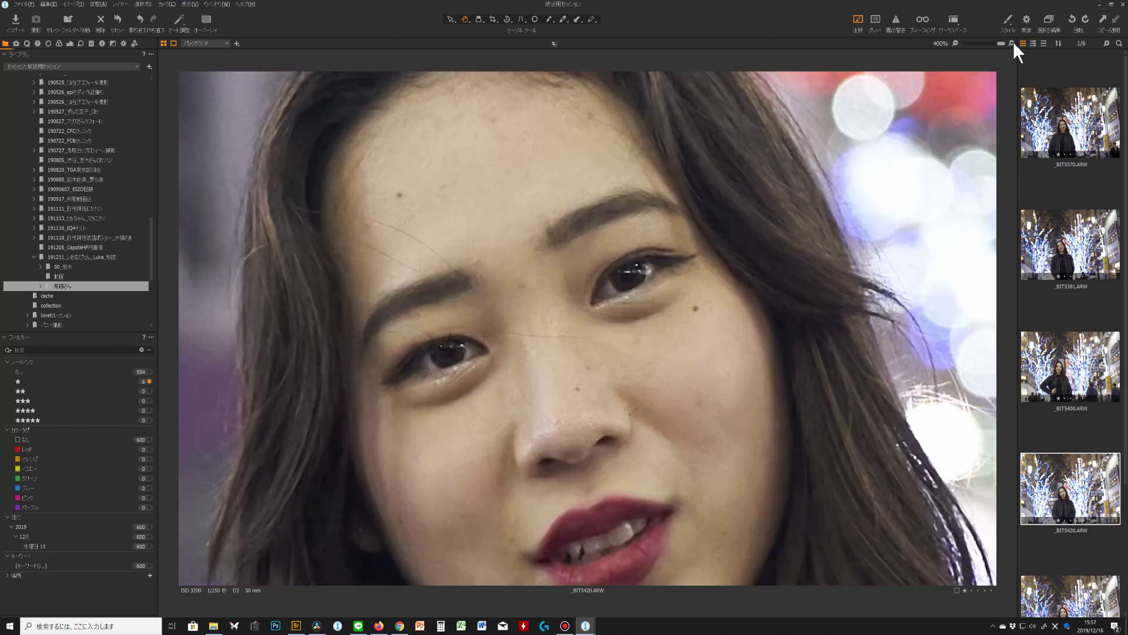
click(1064, 123)
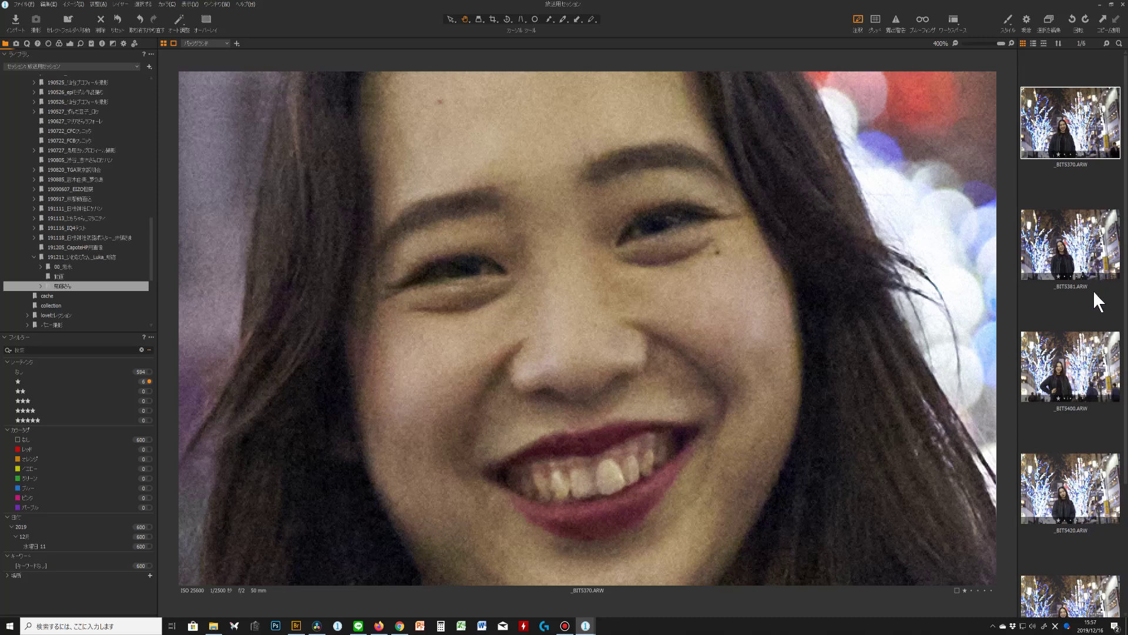
- Display _BIT5420.ARW at 100%, centred on the woman's face and upper body
scroll(1095, 288, down, 3)
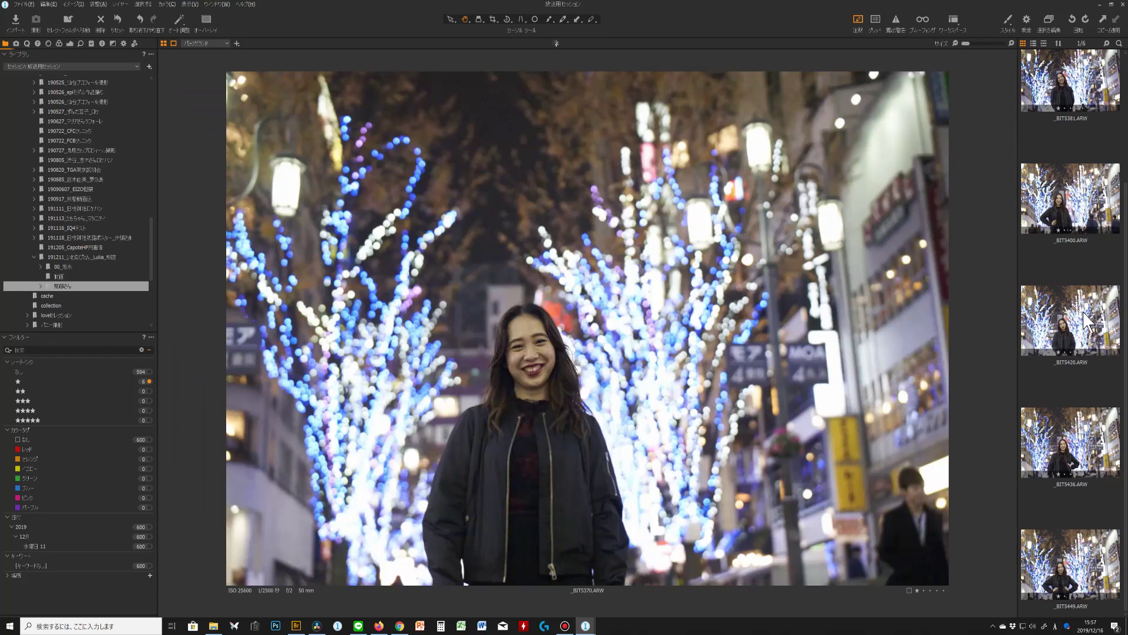
click(1088, 325)
click(542, 384)
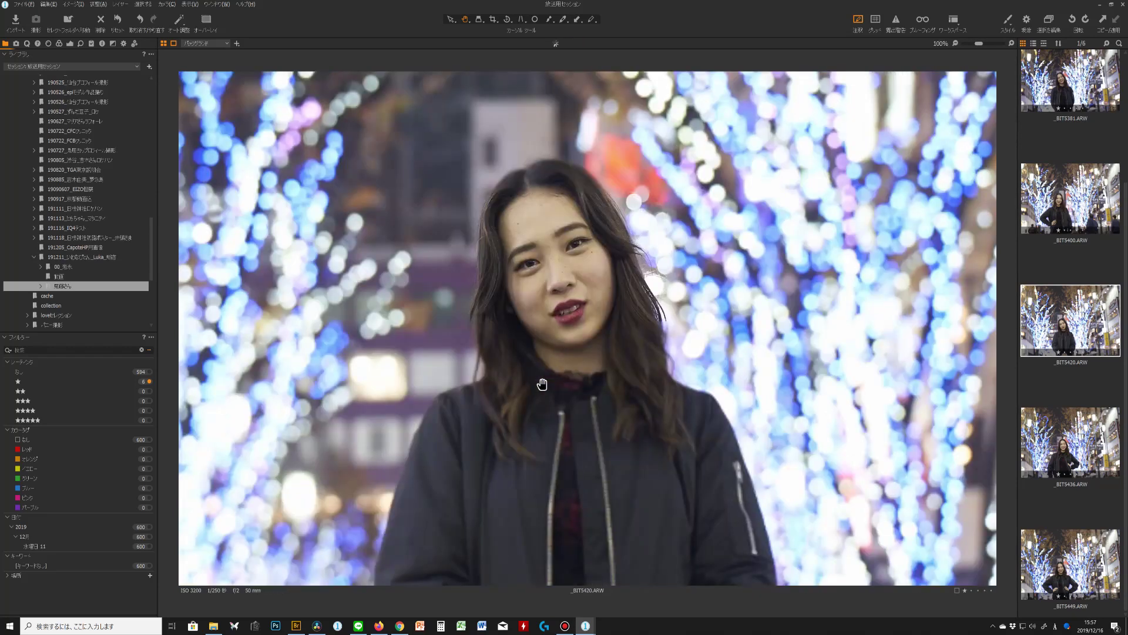
- Open _BIT5400.ARW and inspect the noise on the woman's face at 400%
scroll(1086, 214, up, 1)
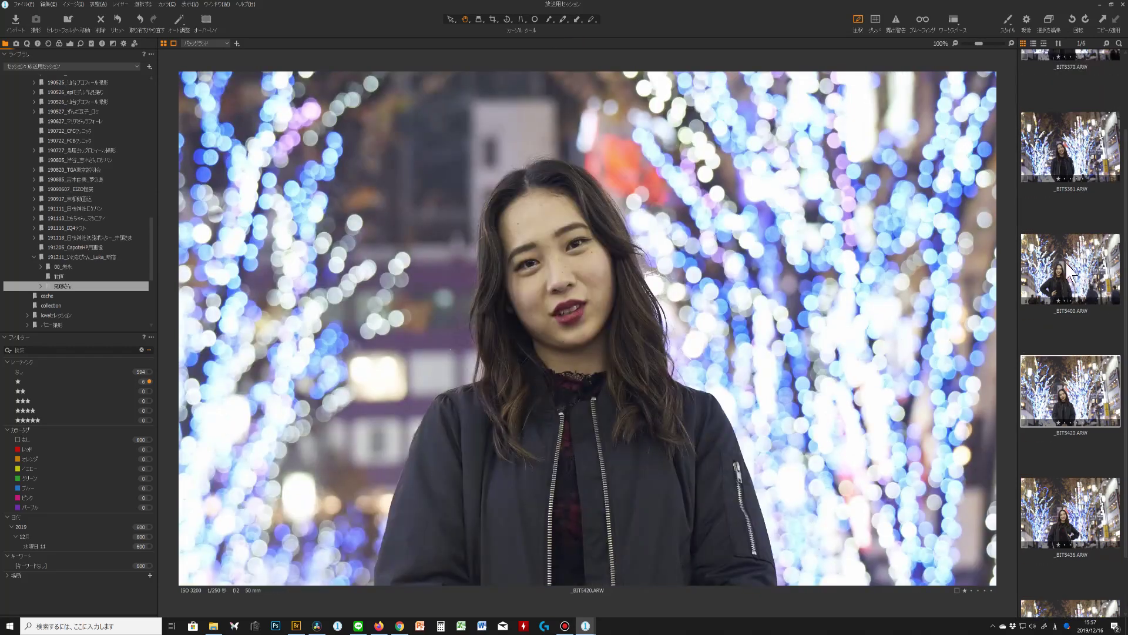
click(1060, 241)
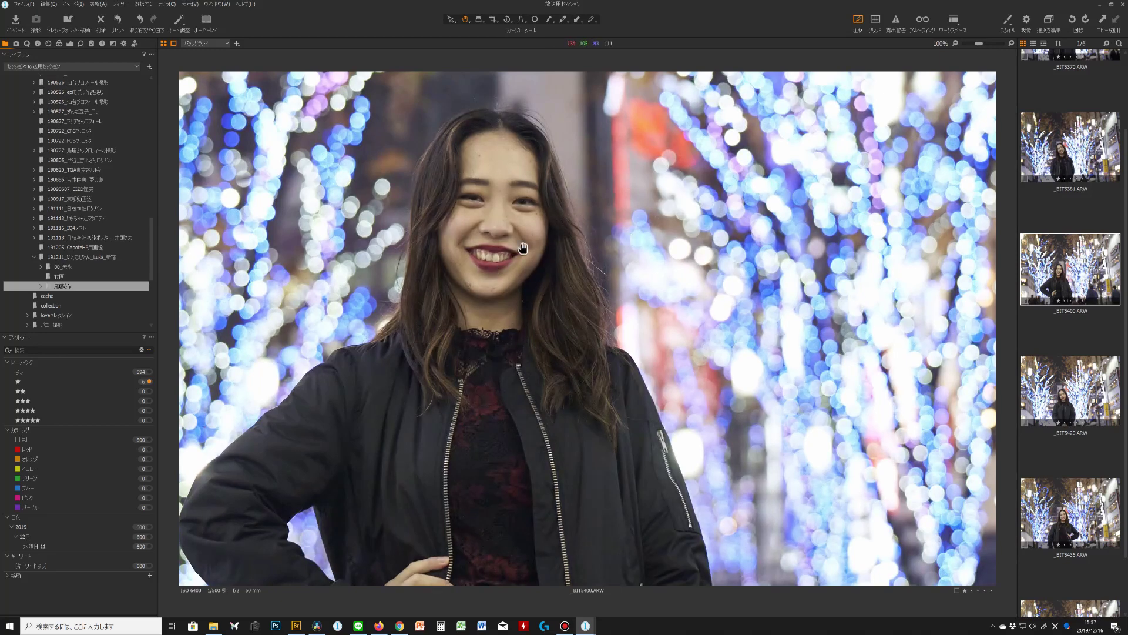
scroll(523, 248, up, 3)
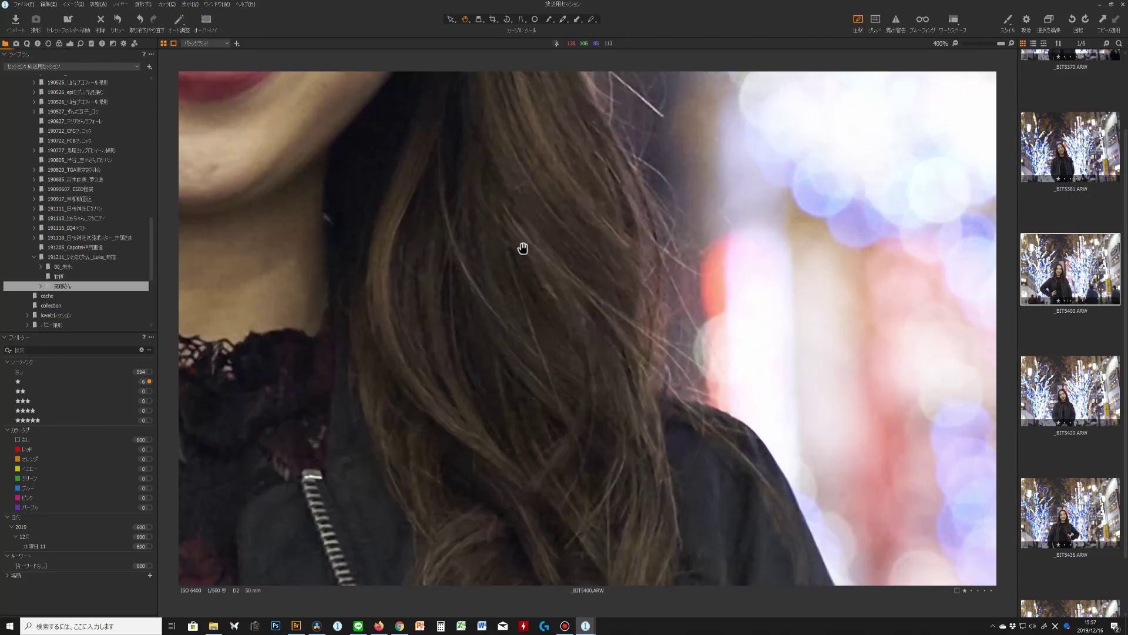
drag(499, 214, 886, 527)
scroll(886, 528, down, 2)
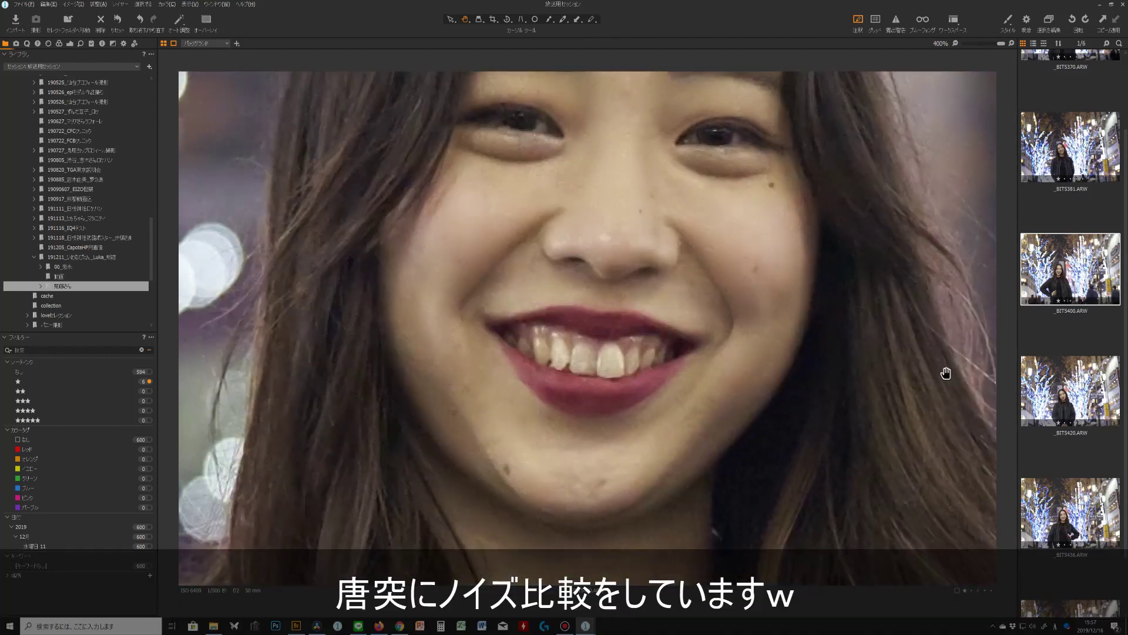
- Inspect the facial noise in _BIT5381.ARW at 400%, finishing with the whole photo fitted in the viewer
scroll(1088, 235, up, 2)
click(1063, 223)
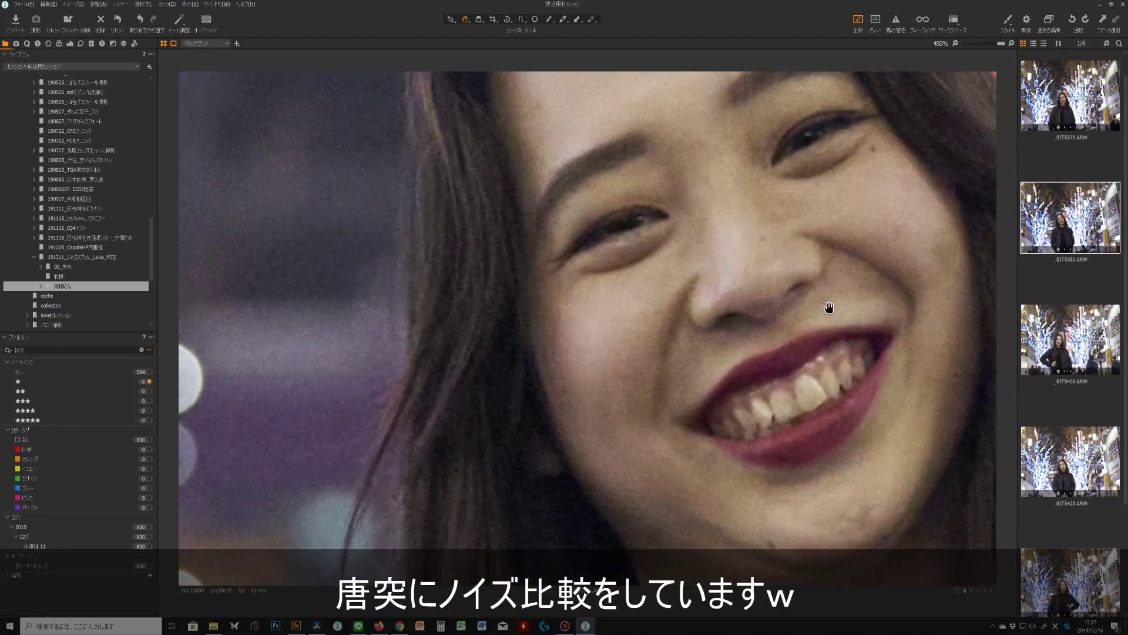
drag(748, 300, 667, 328)
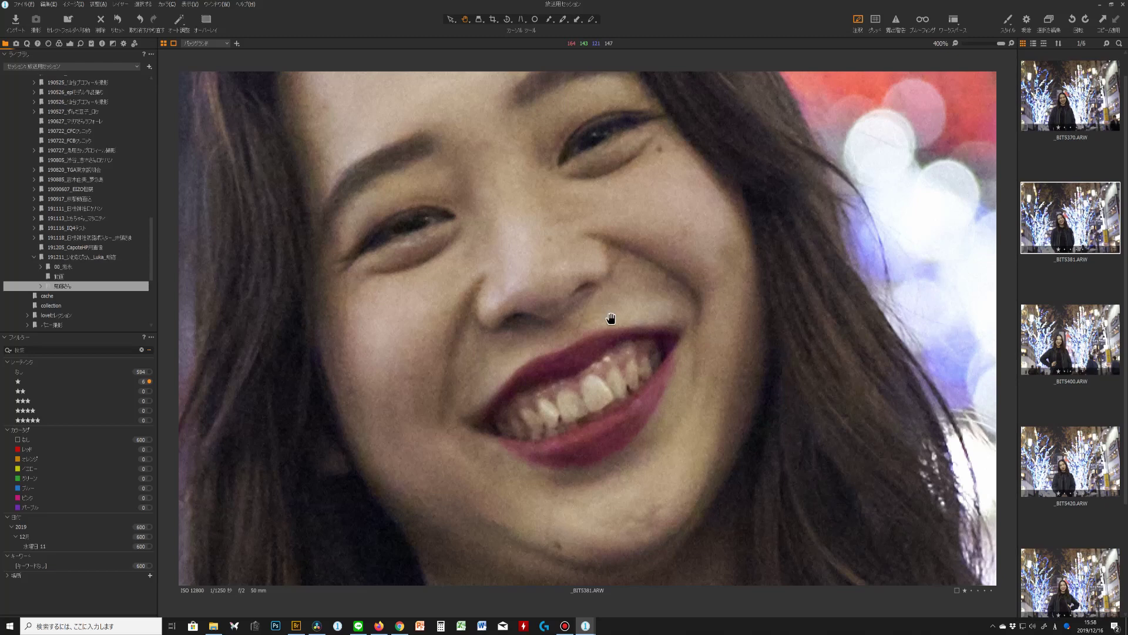
click(664, 400)
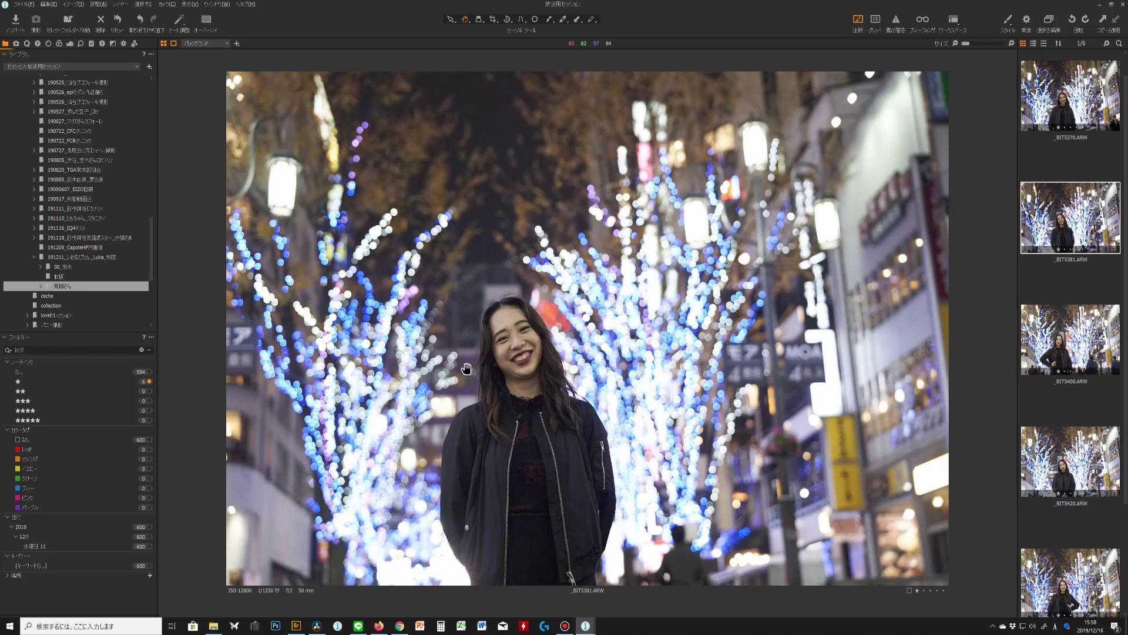
- Inspect the facial noise in _BIT5370.ARW at 400%, then fit the whole photo in the viewer
click(1058, 103)
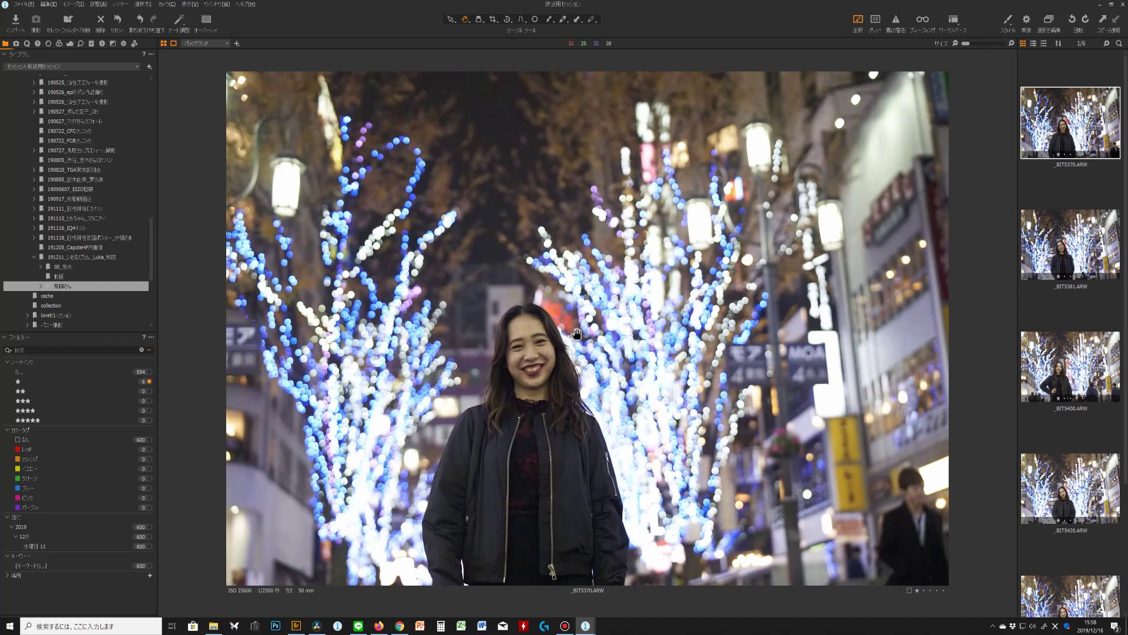
click(491, 371)
drag(688, 388, 571, 201)
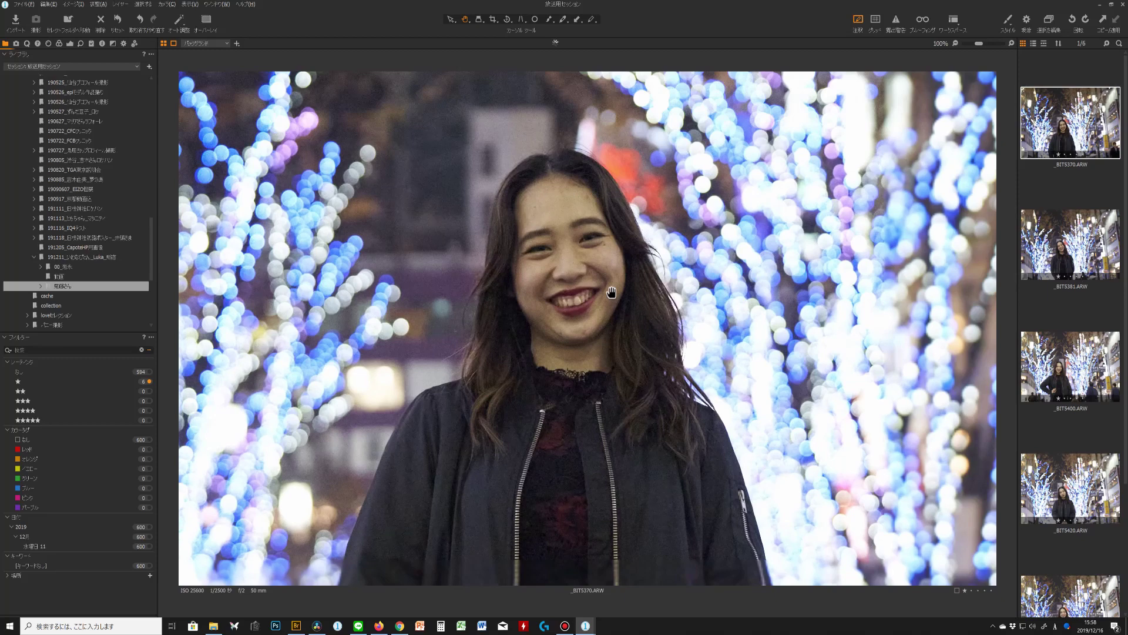
scroll(611, 292, up, 3)
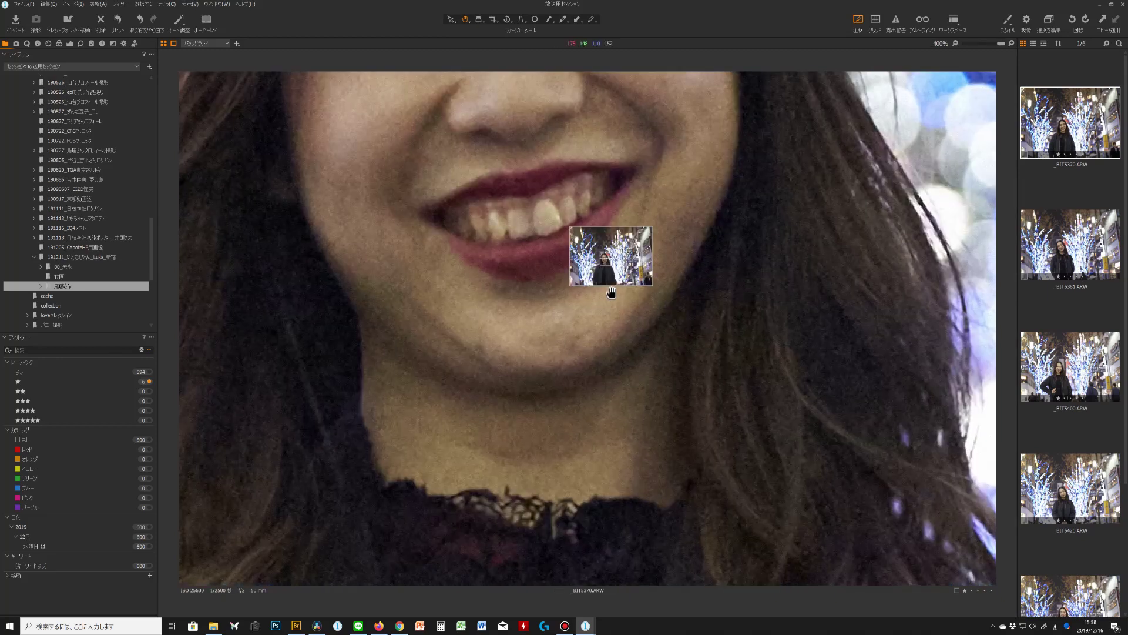
drag(601, 259, 607, 259)
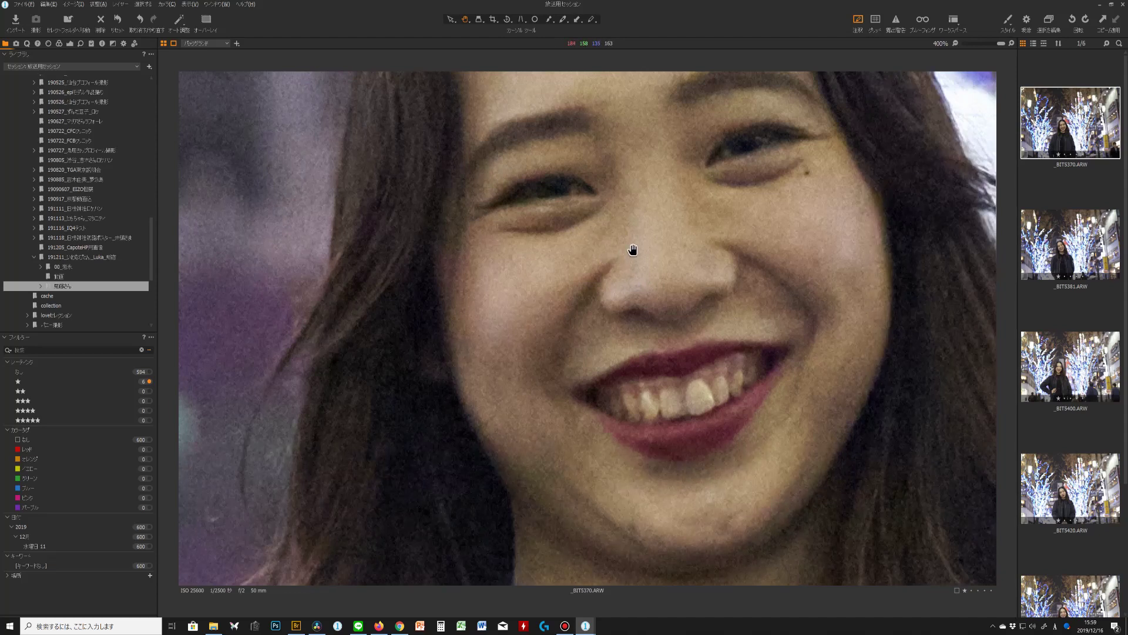
key(ctrl+0)
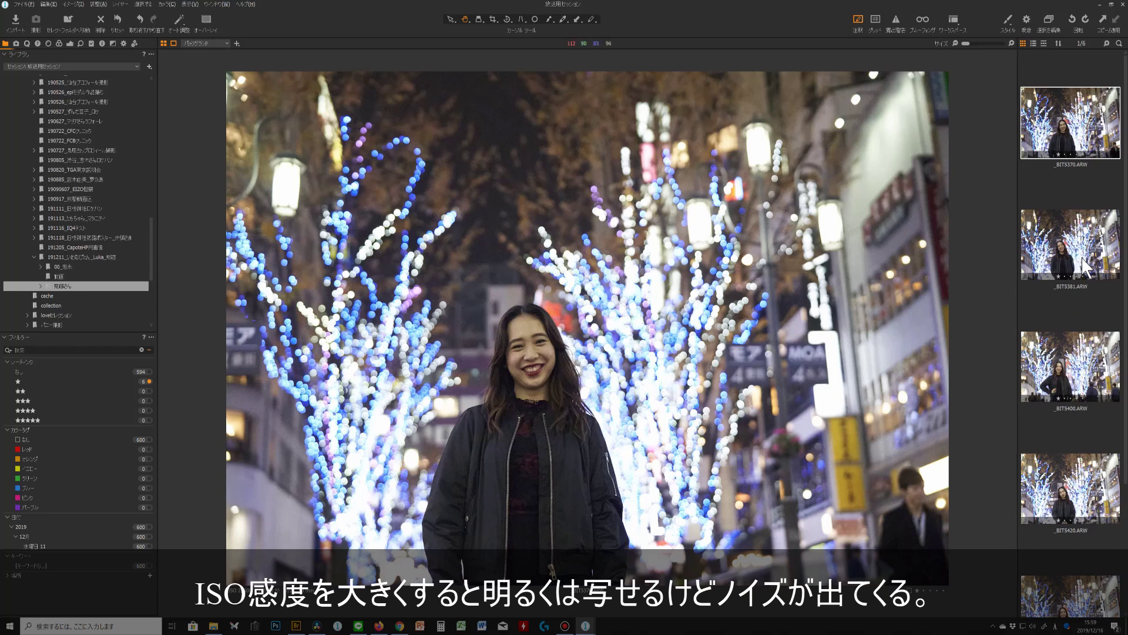
- Examine the face and jacket detail in _BIT5449.ARW at 100%
scroll(1079, 259, down, 3)
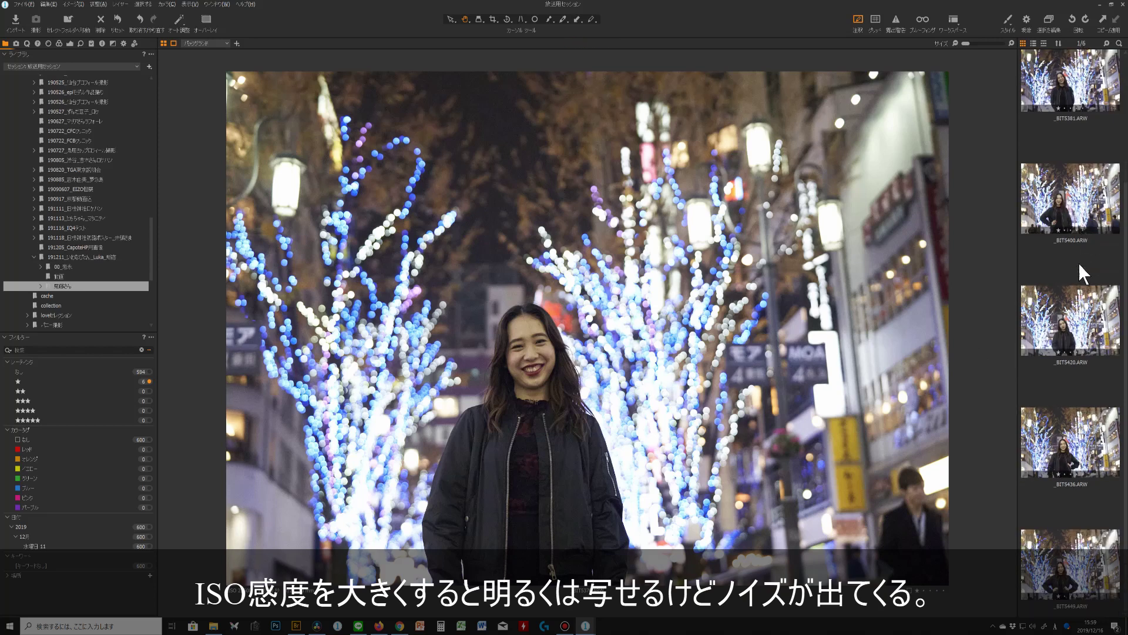
click(1059, 566)
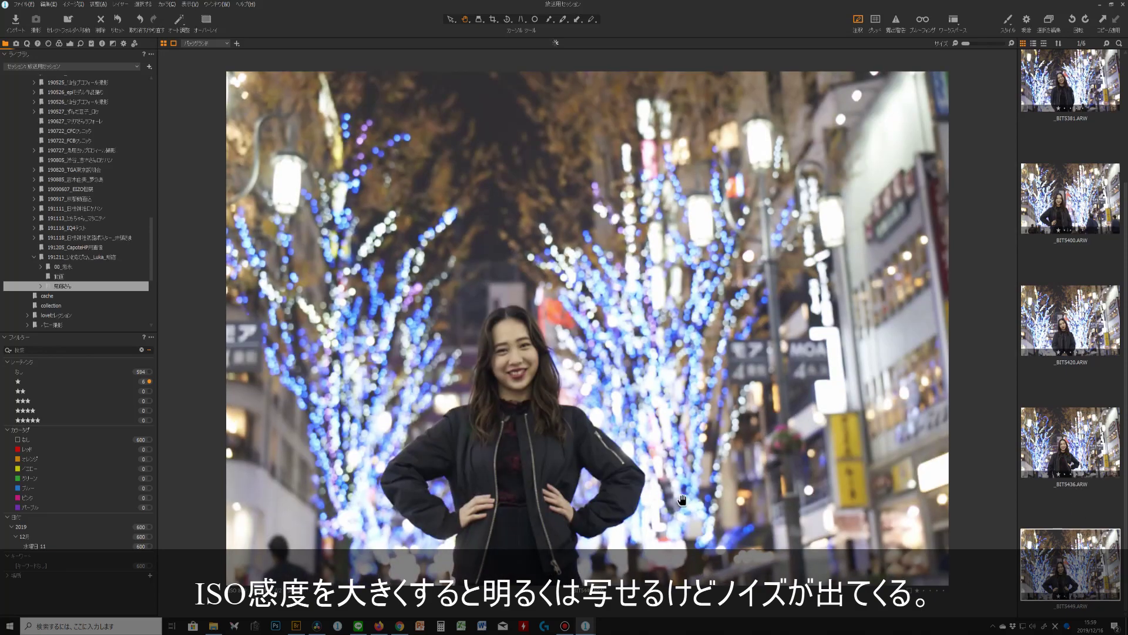
click(523, 391)
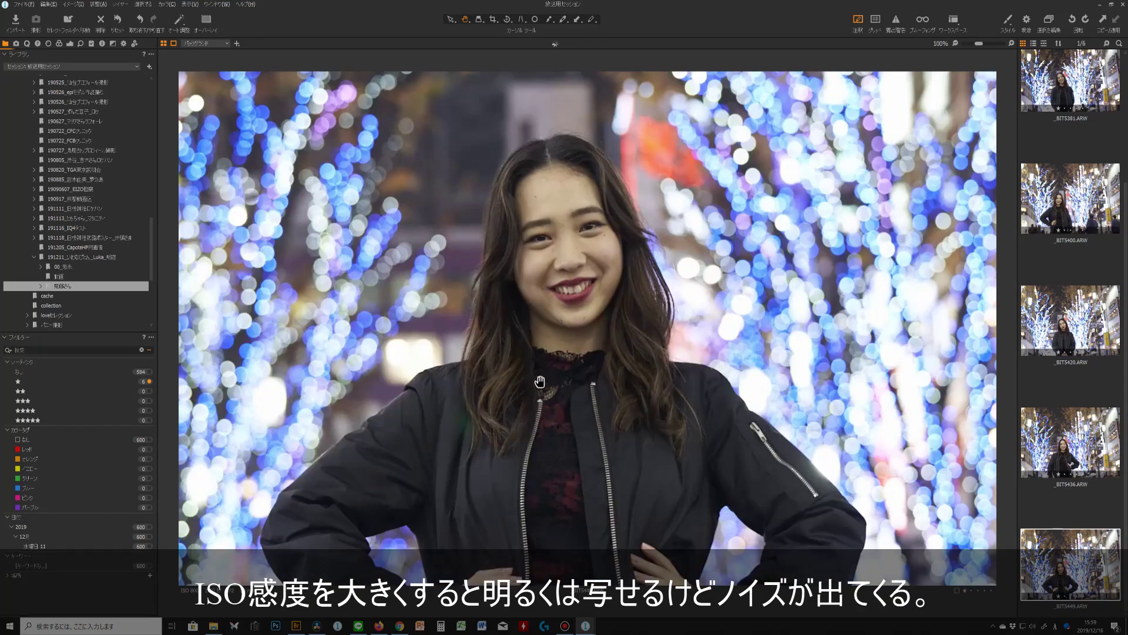
drag(587, 448, 537, 257)
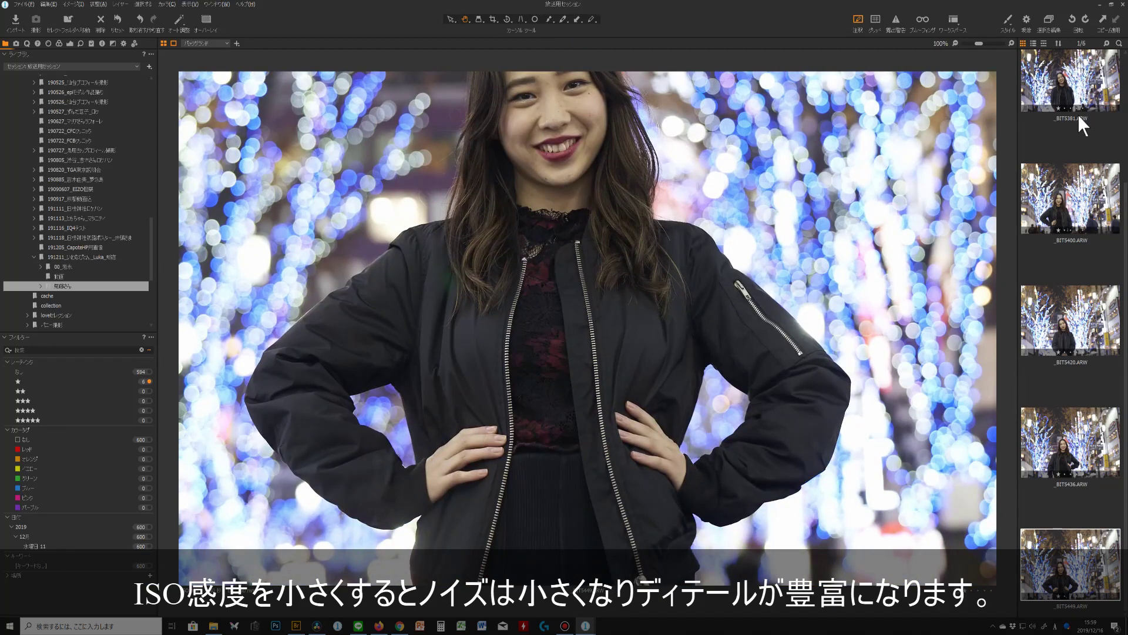
- Compare _BIT5370.ARW side by side with _BIT5449.ARW at 100%, framing the woman's face in both photos
scroll(1062, 125, up, 3)
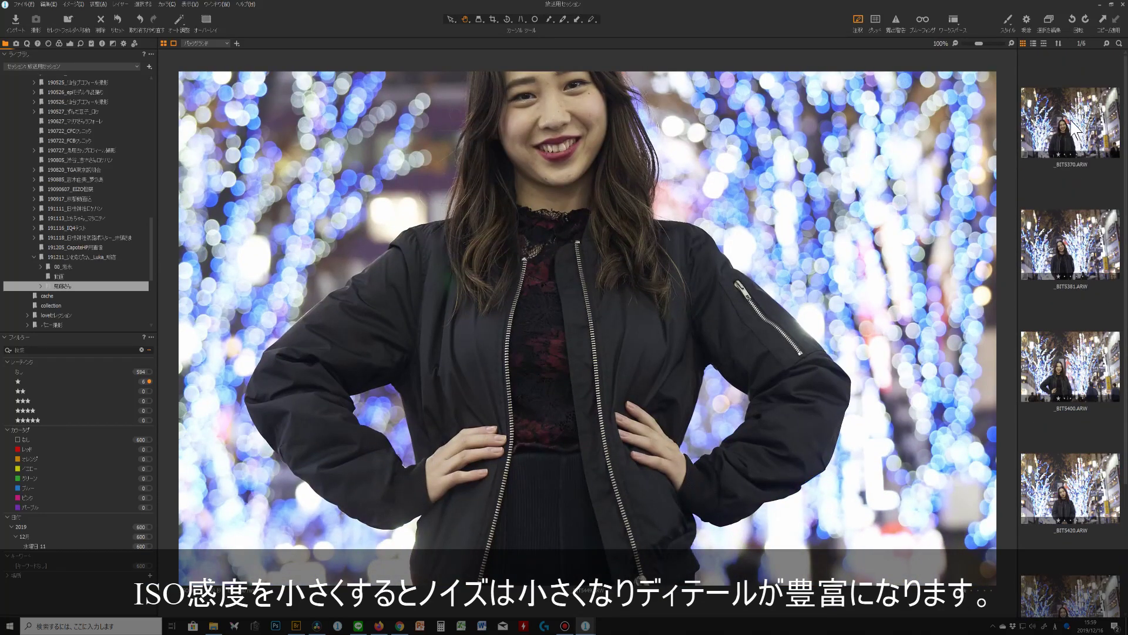
ctrl+click(1072, 126)
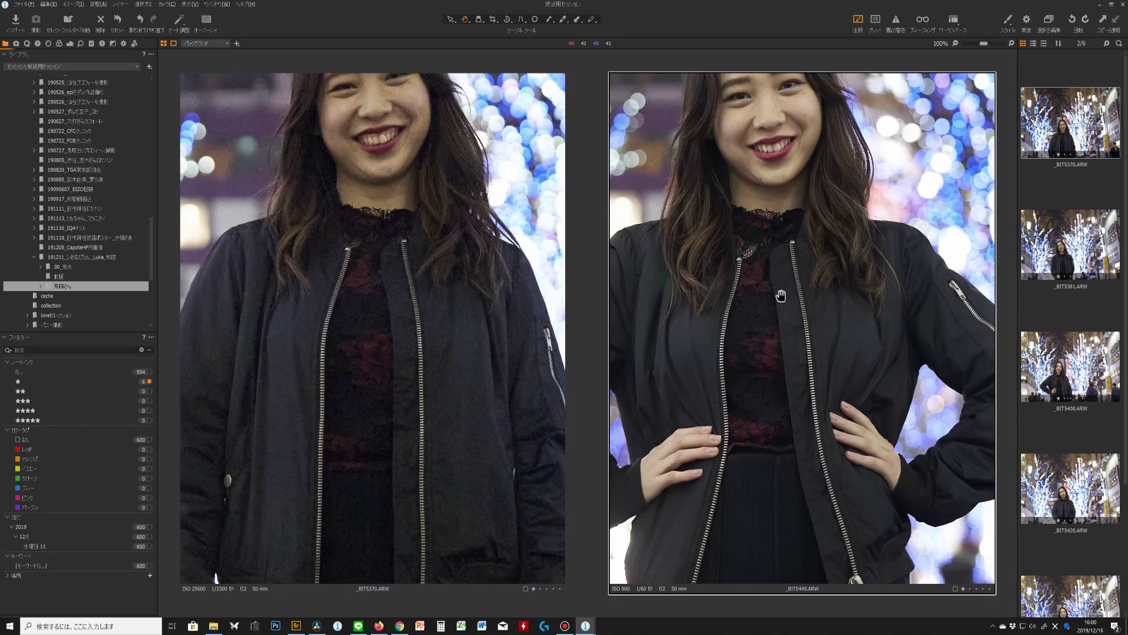
scroll(758, 270, up, 2)
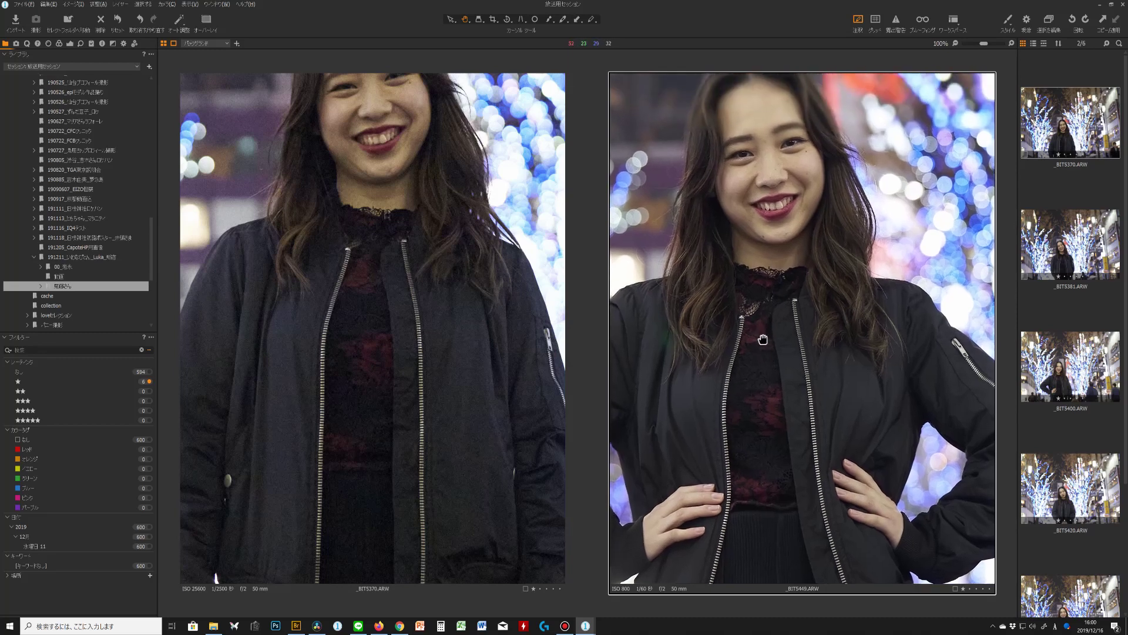
drag(438, 256, 447, 364)
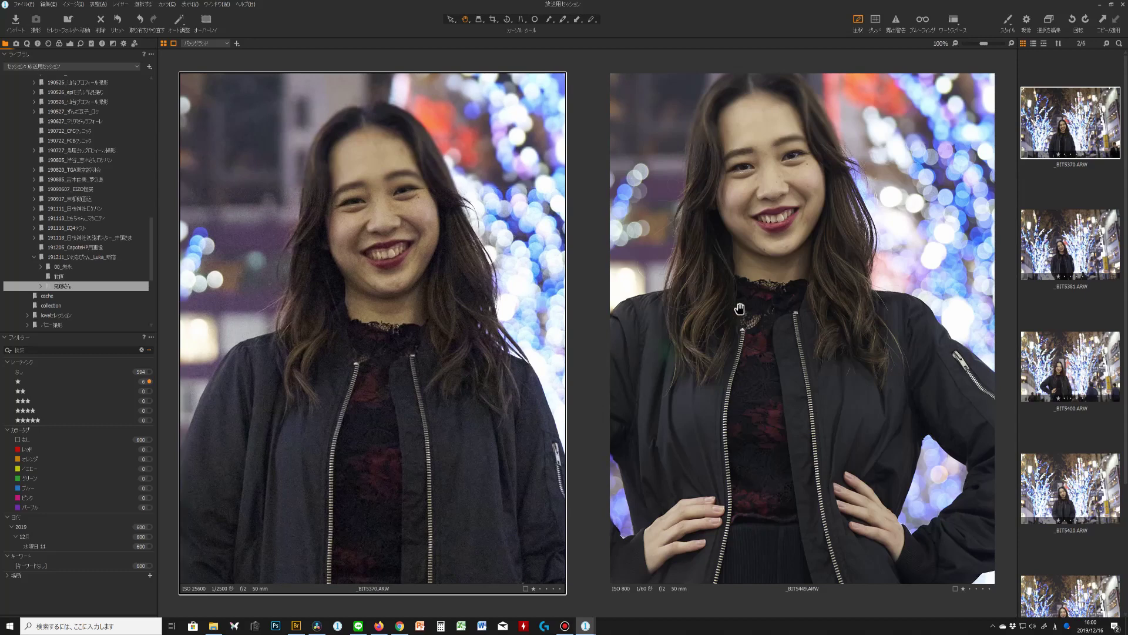
drag(791, 282, 802, 347)
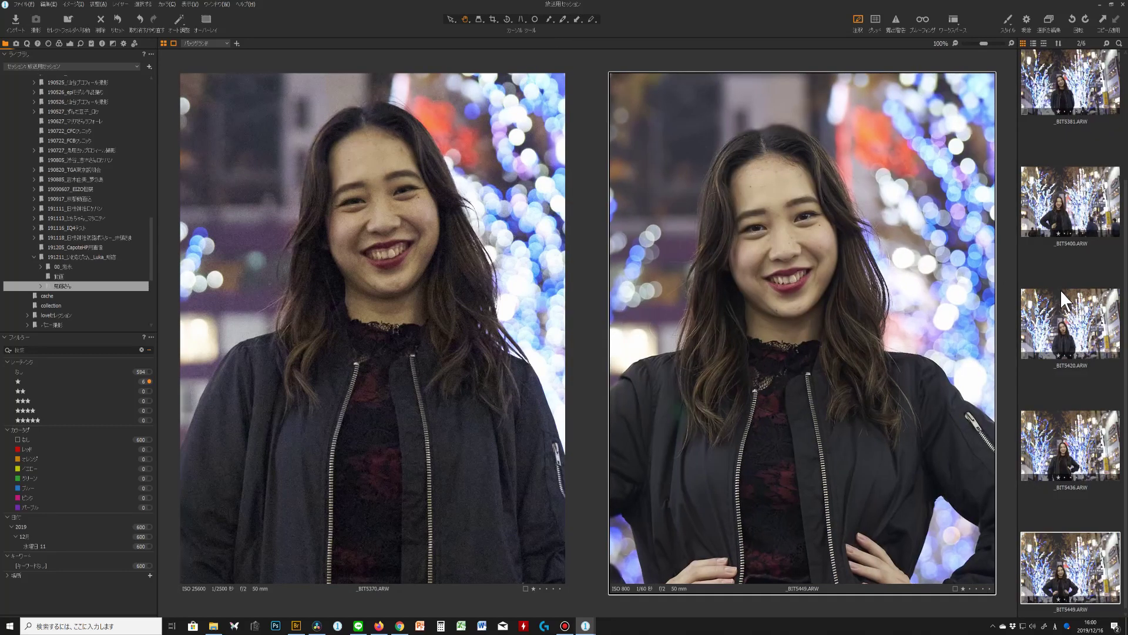
- Fit both compared photos in view, then examine their background illumination lights at 100%
double_click(856, 309)
double_click(371, 263)
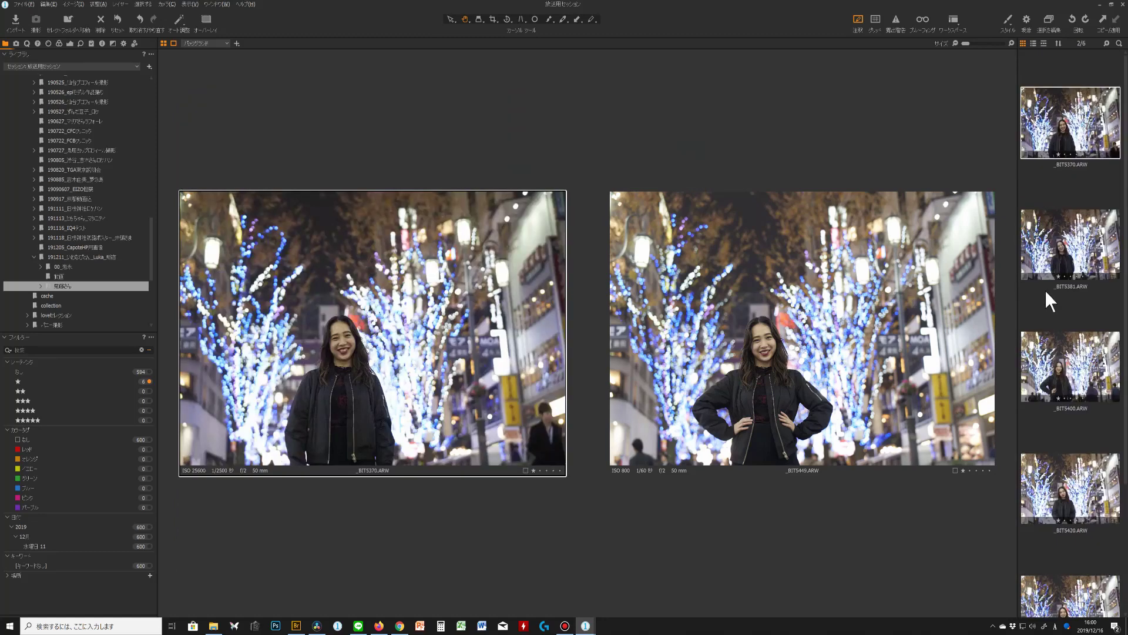
click(388, 313)
click(863, 305)
drag(864, 305, 857, 360)
drag(735, 360, 755, 348)
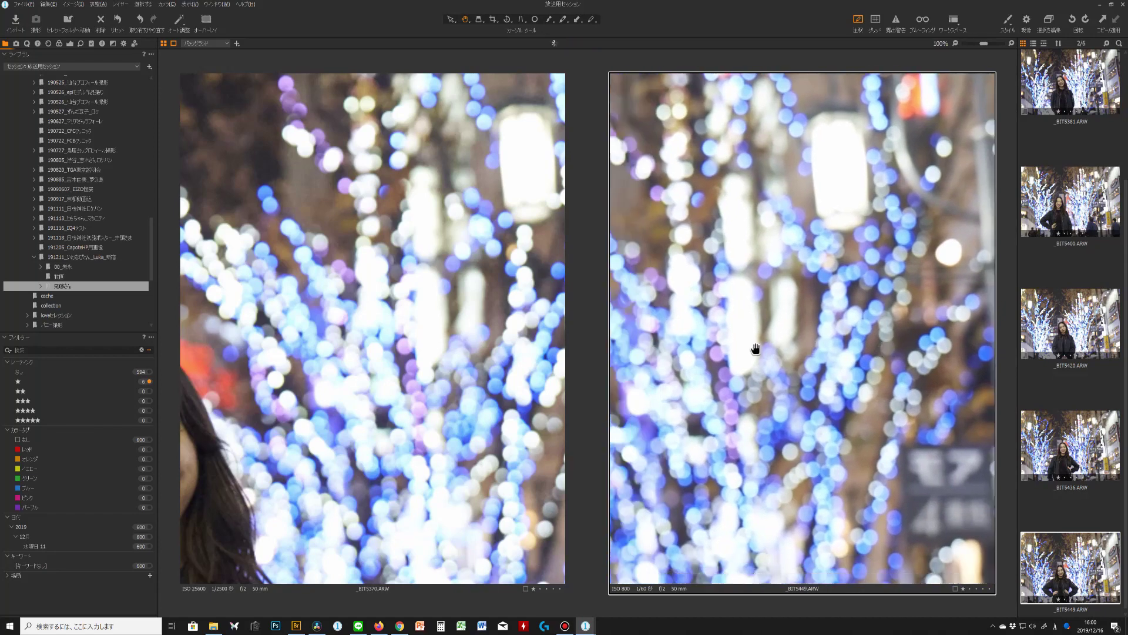
scroll(1058, 264, up, 2)
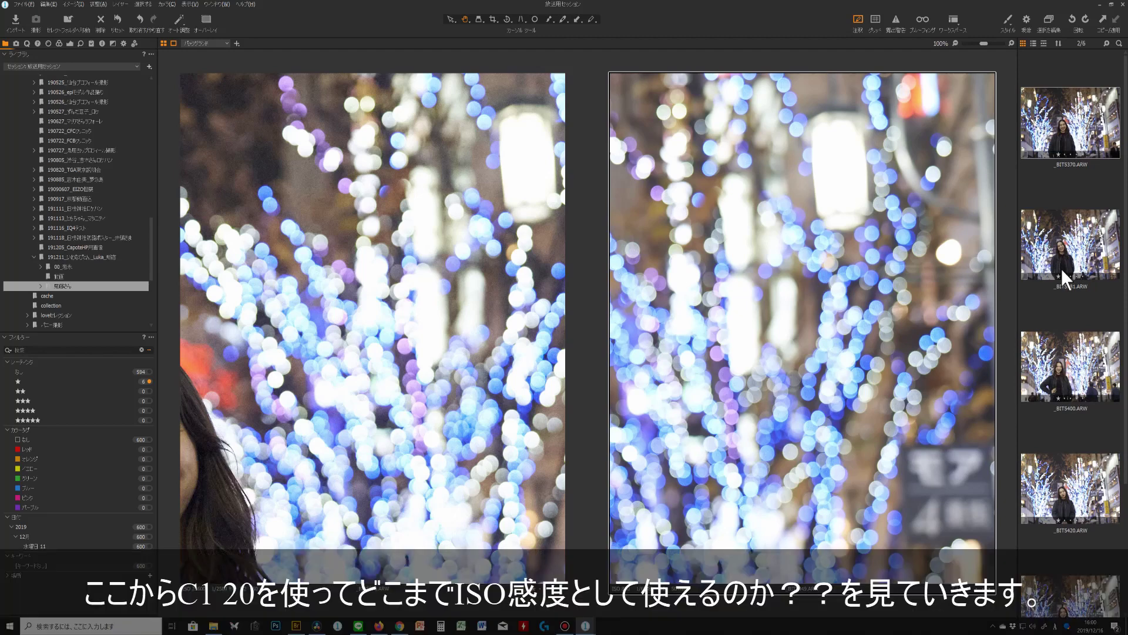
- Examine the woman's face in _BIT5370.ARW at 200% within the side-by-side comparison
mouse_move(388, 324)
mouse_down()
mouse_move(499, 262)
mouse_move(410, 325)
mouse_up()
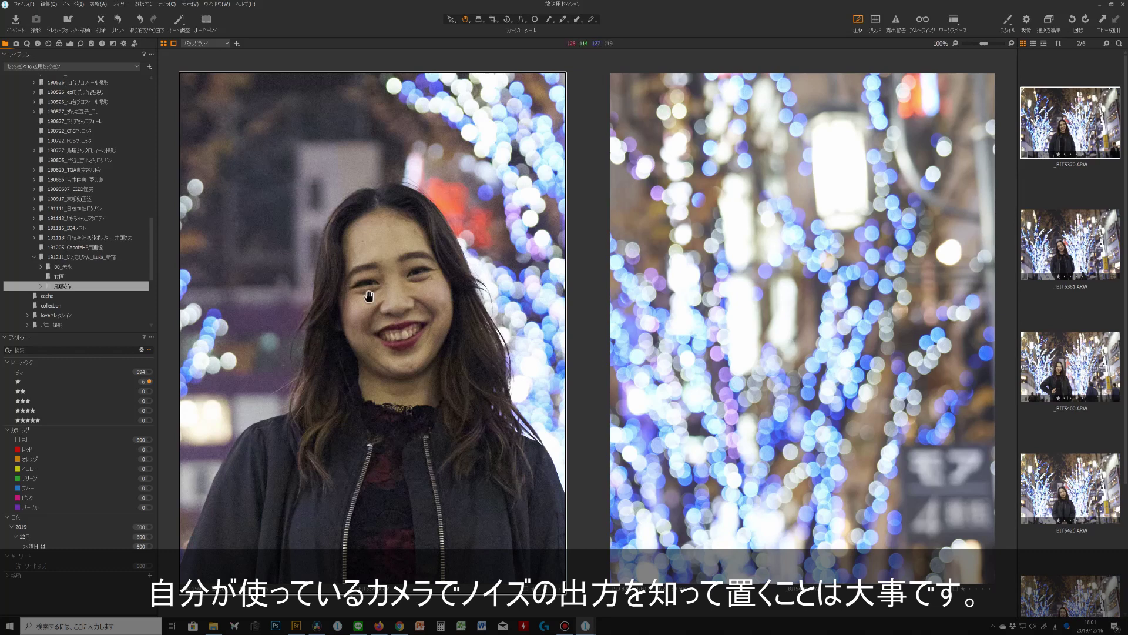
scroll(464, 301, up, 1)
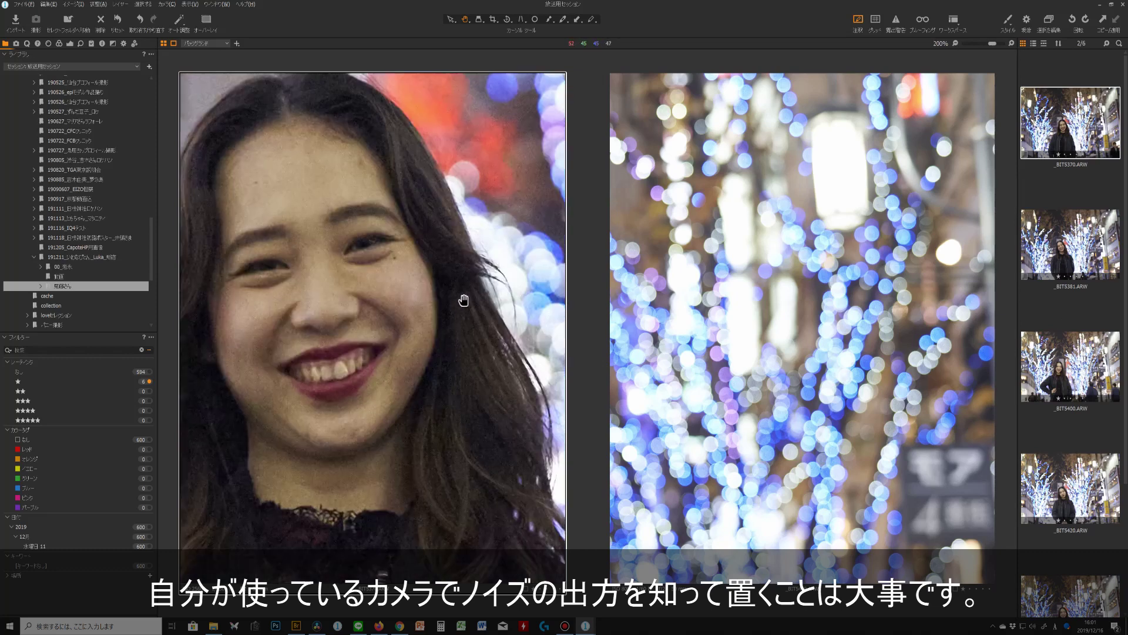
- Leave the side-by-side comparison, show only _BIT5370.ARW, and frame the woman's face at 300%
scroll(463, 301, down, 1)
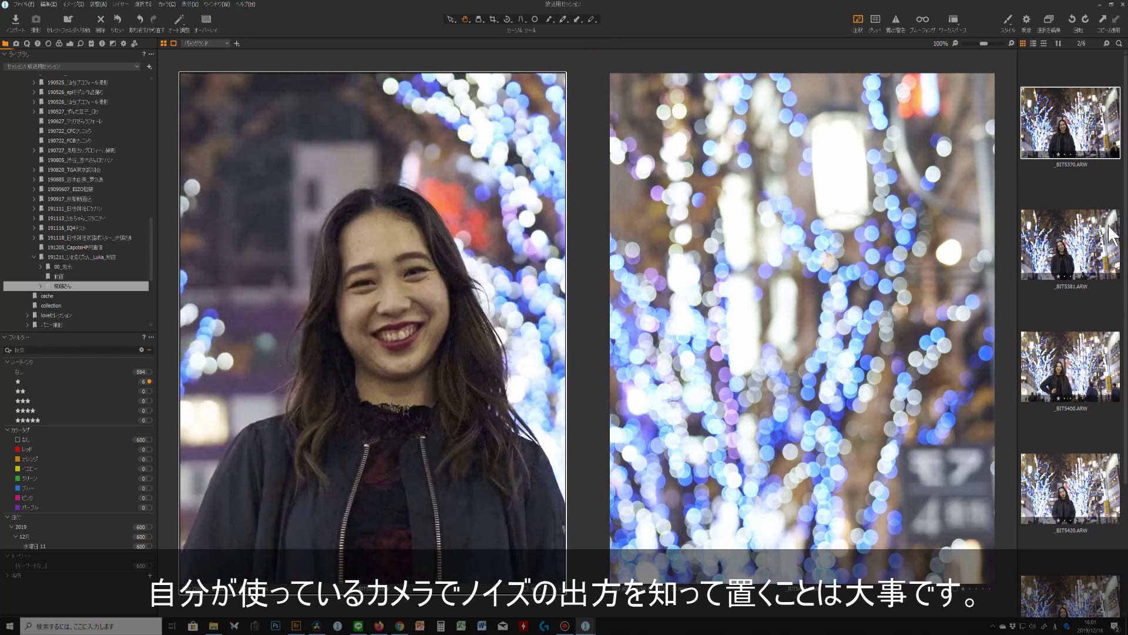
click(1066, 196)
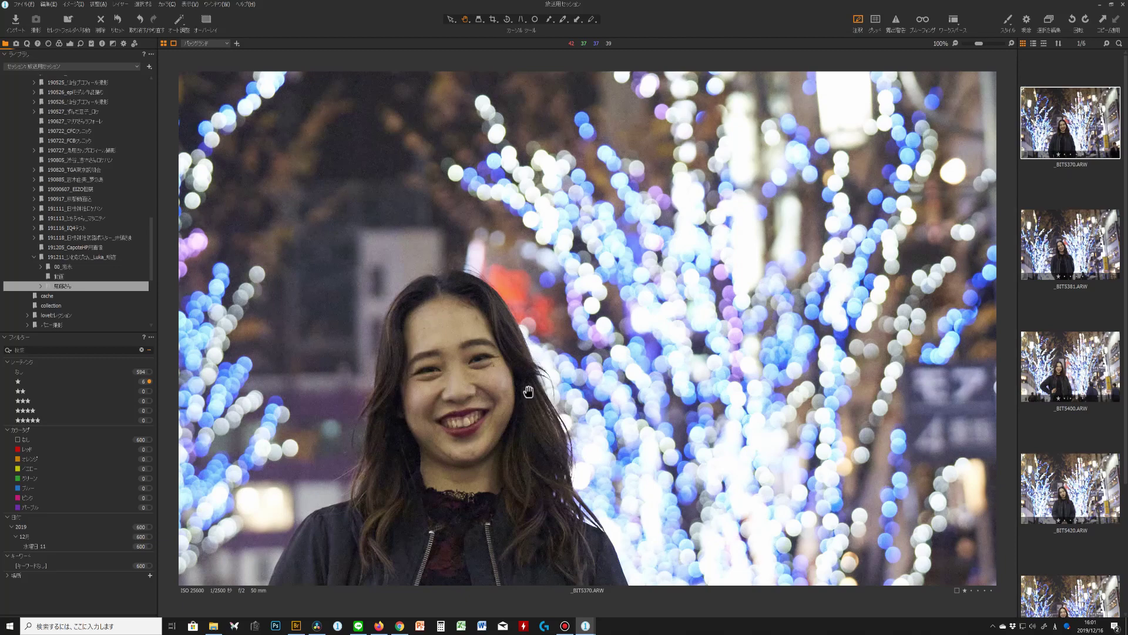
scroll(528, 391, up, 3)
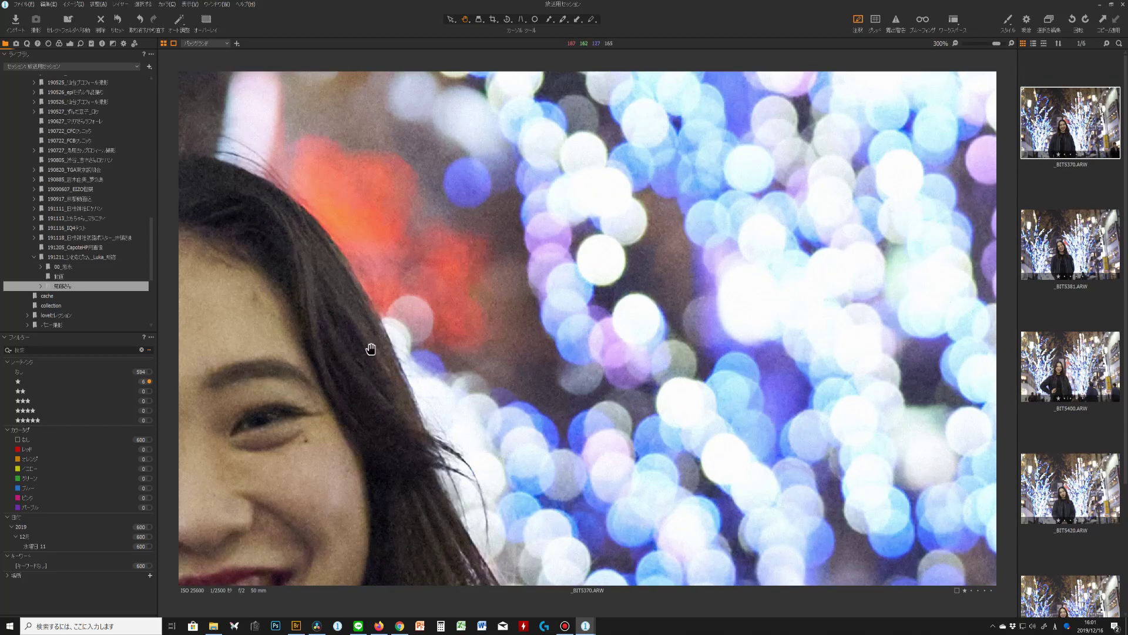
drag(546, 345, 632, 428)
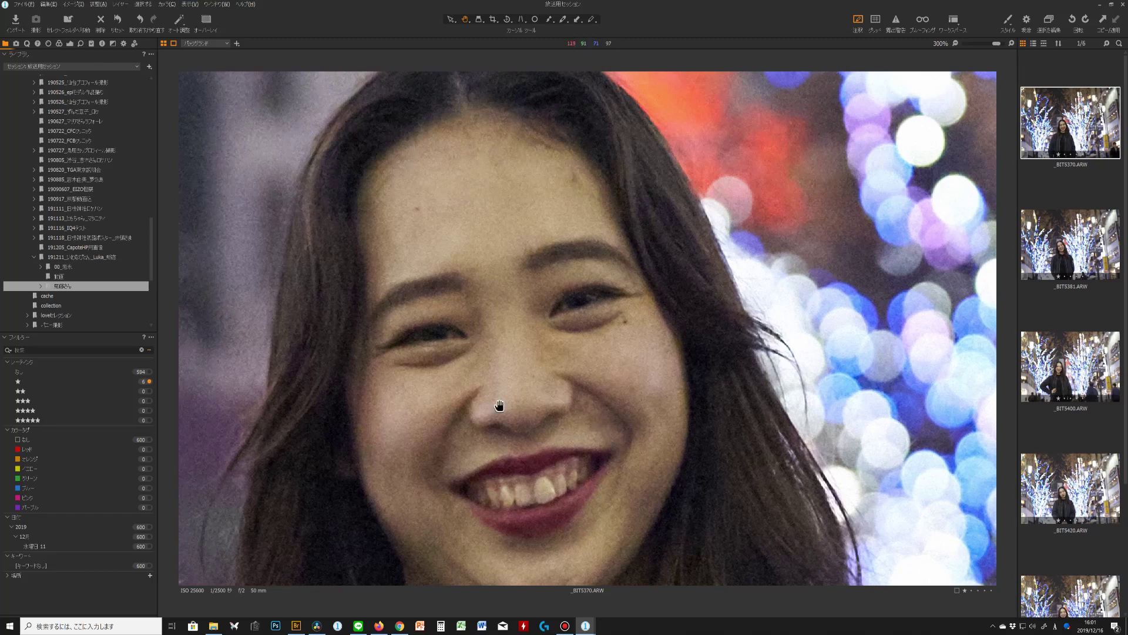
- Set the exposure of _BIT5370.ARW to 0.21 and its colour temperature to 4551, checking the face at 300%
click(38, 43)
drag(87, 251, 93, 251)
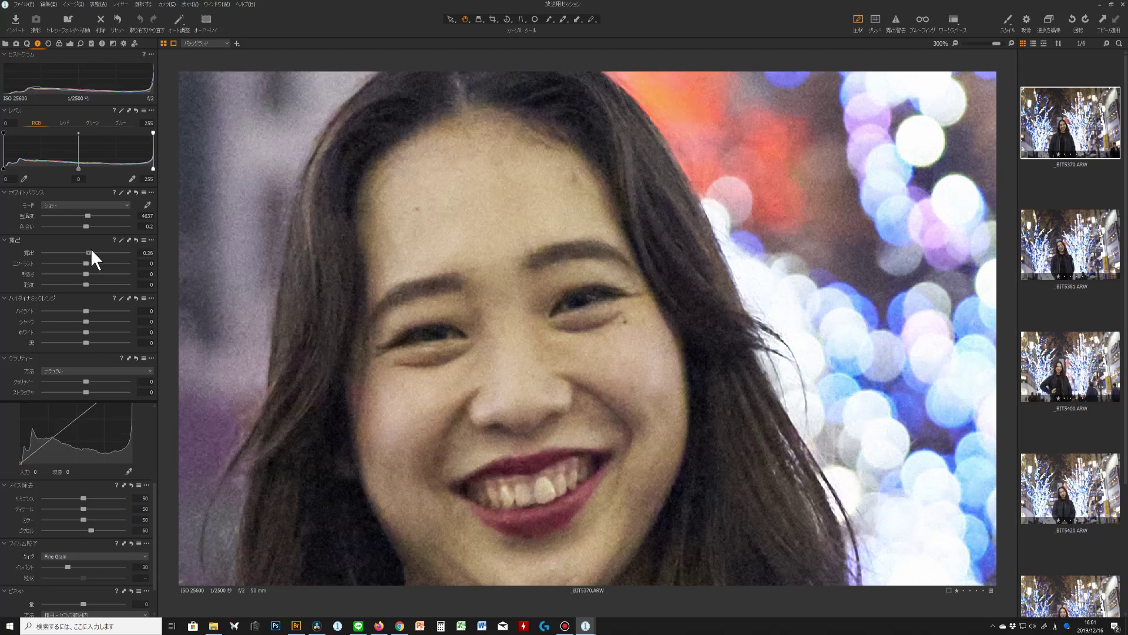
drag(91, 252, 90, 252)
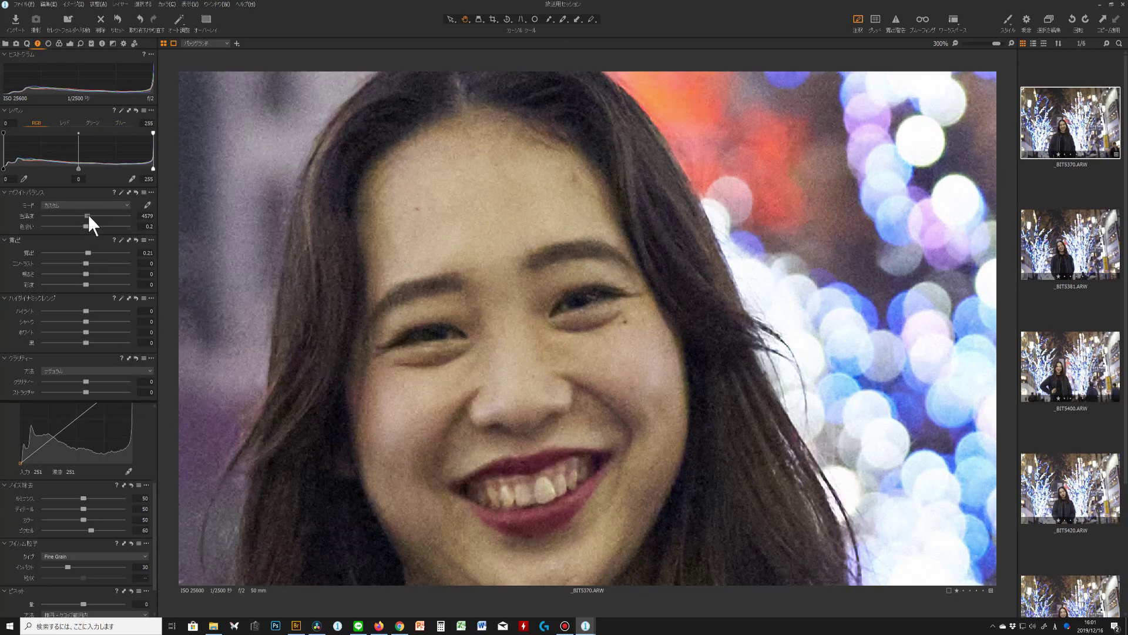
drag(499, 322, 619, 307)
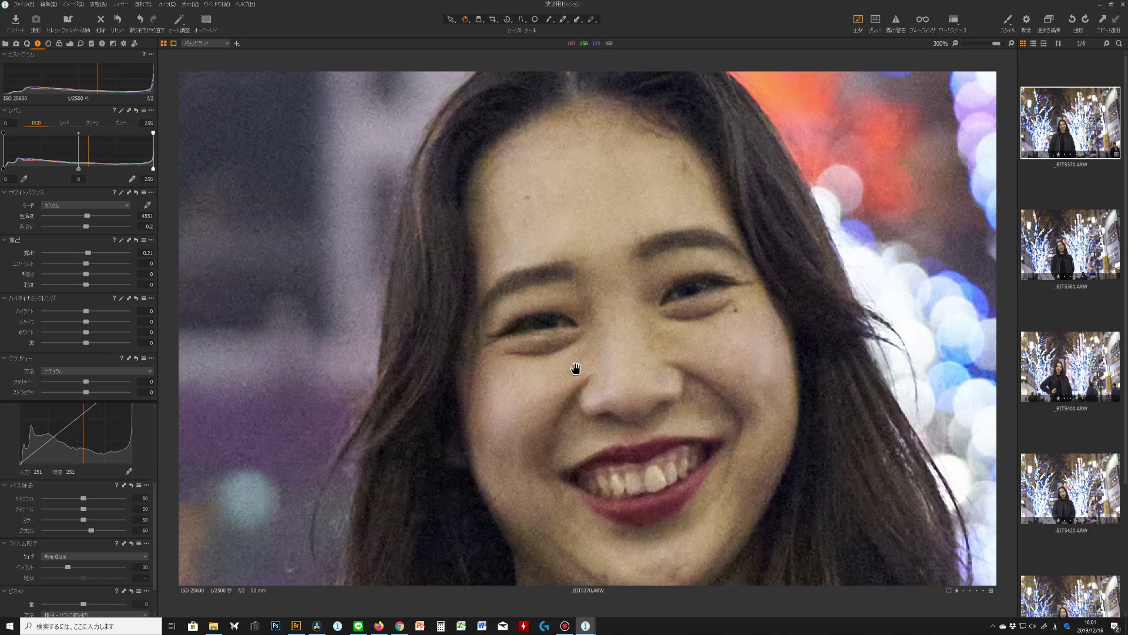
drag(713, 417, 688, 394)
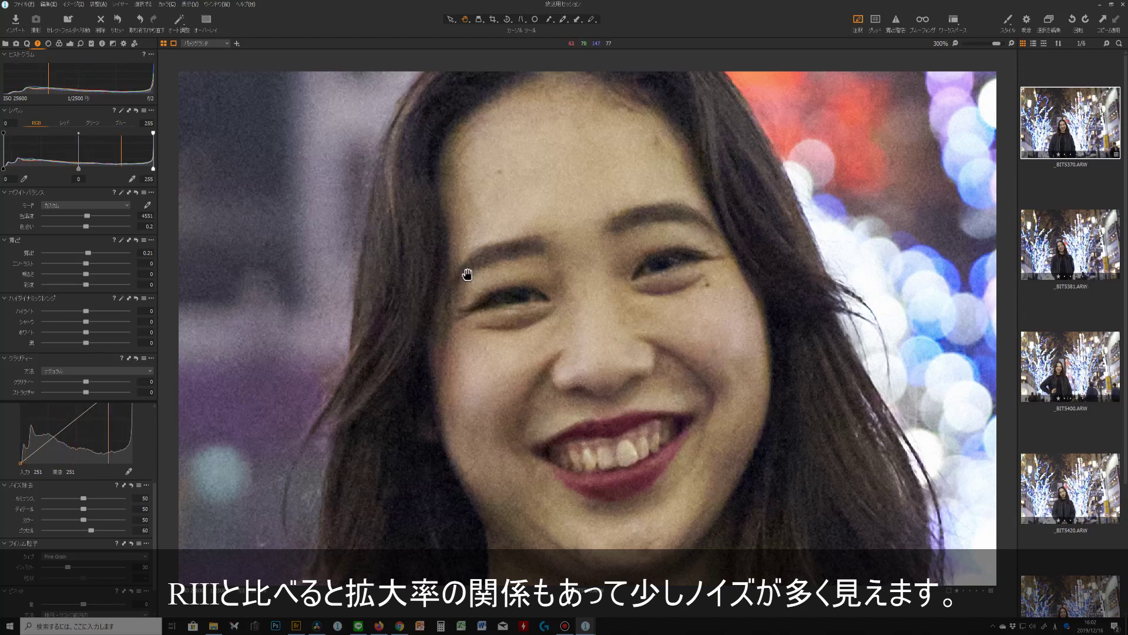
- Reset the exposure of _BIT5370.ARW and bring up _BIT5381.ARW at 300%, framed on the woman's face
double_click(87, 253)
click(1082, 241)
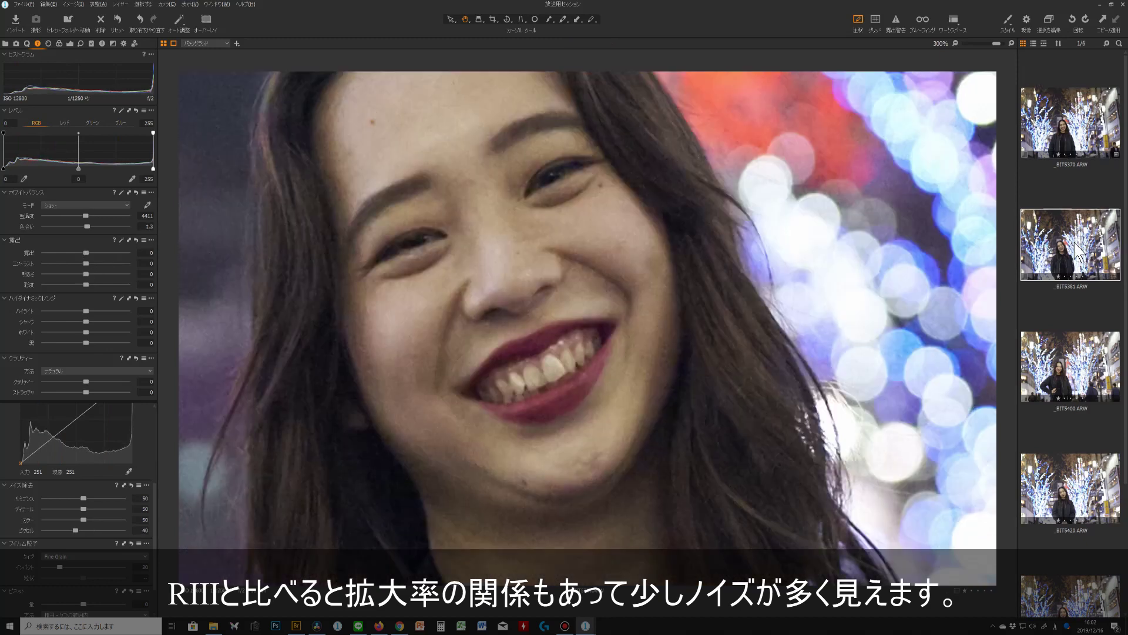
drag(640, 295, 651, 353)
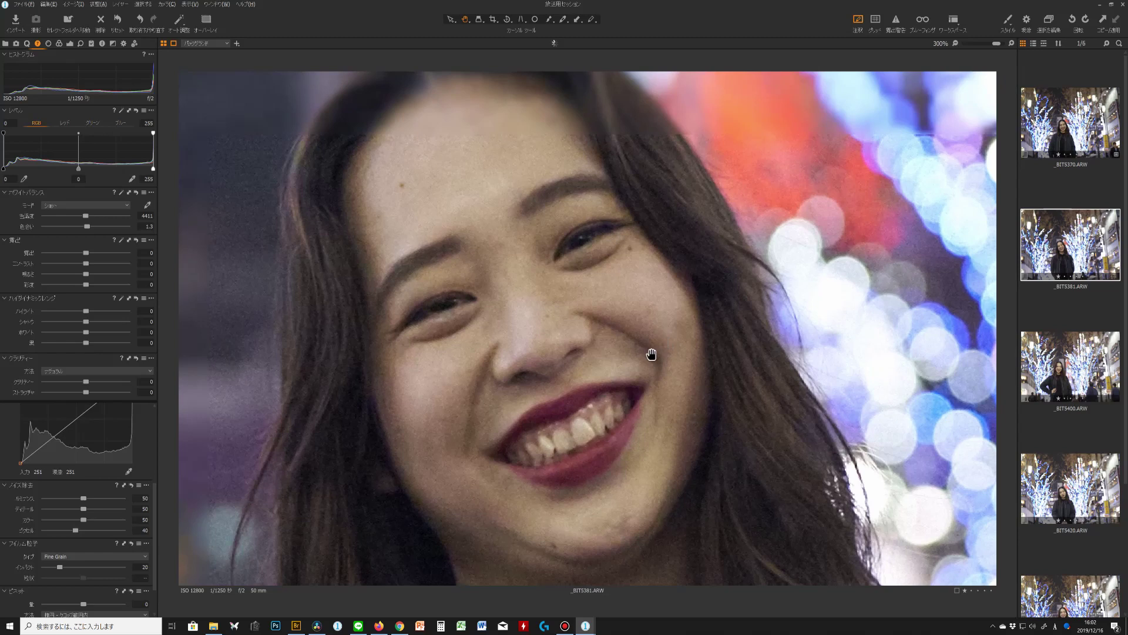
drag(587, 373, 642, 369)
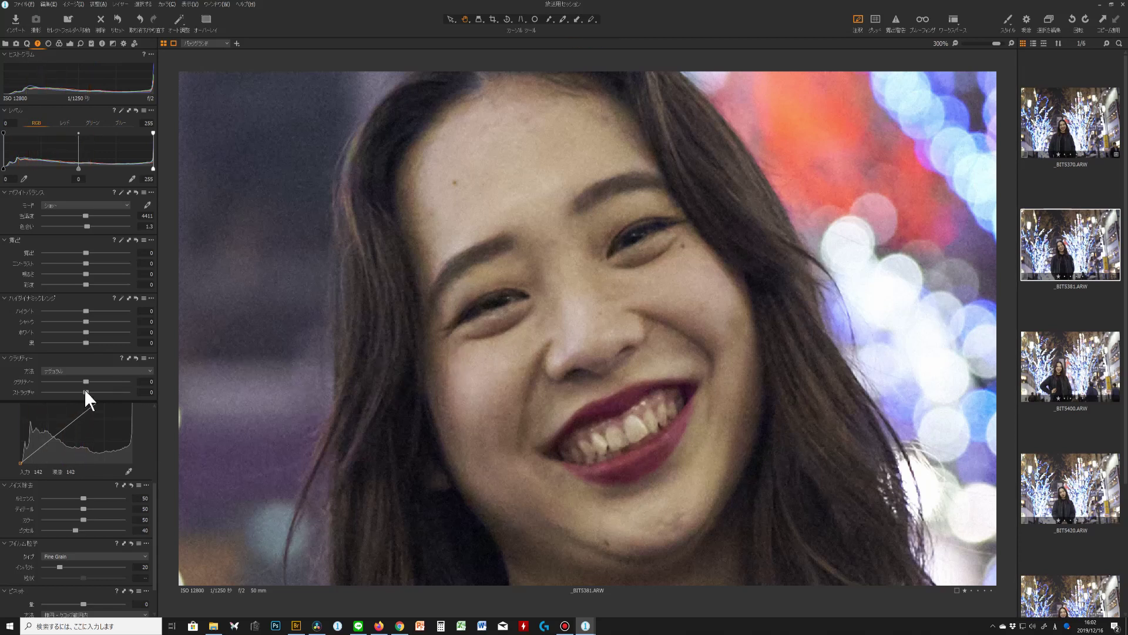
- Set the structure of _BIT5381.ARW to 6 and lower all four noise reduction values to 0
drag(88, 392, 94, 395)
drag(84, 509, 44, 509)
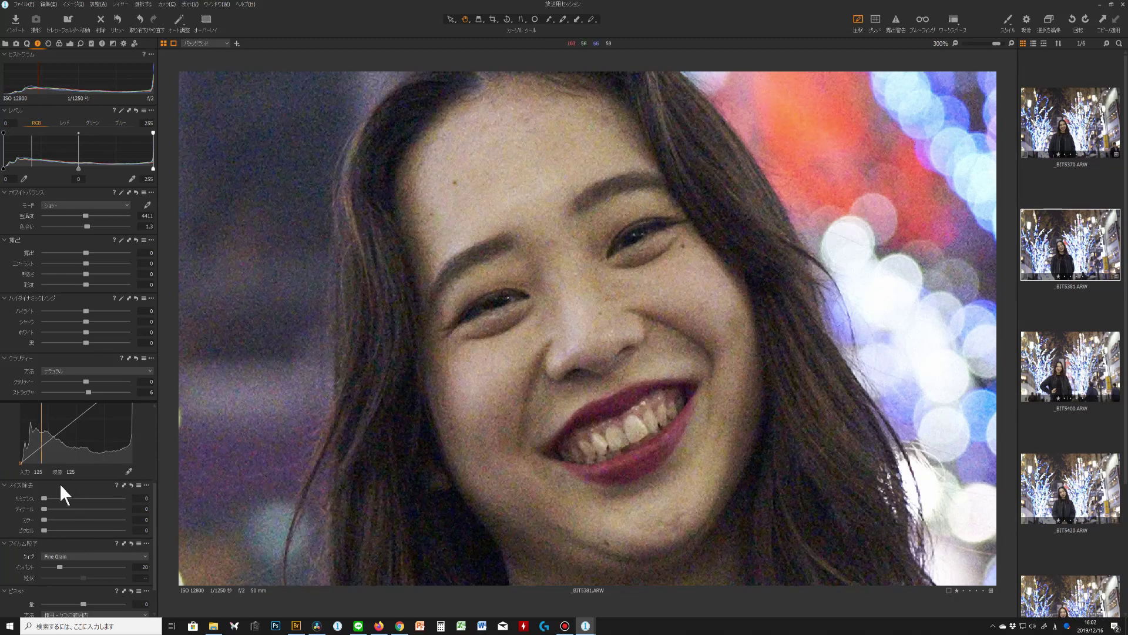
- Set noise reduction for _BIT5381.ARW to luminance 40, detail 44, color 49 and single pixel 38
drag(42, 498, 58, 500)
click(76, 509)
click(76, 531)
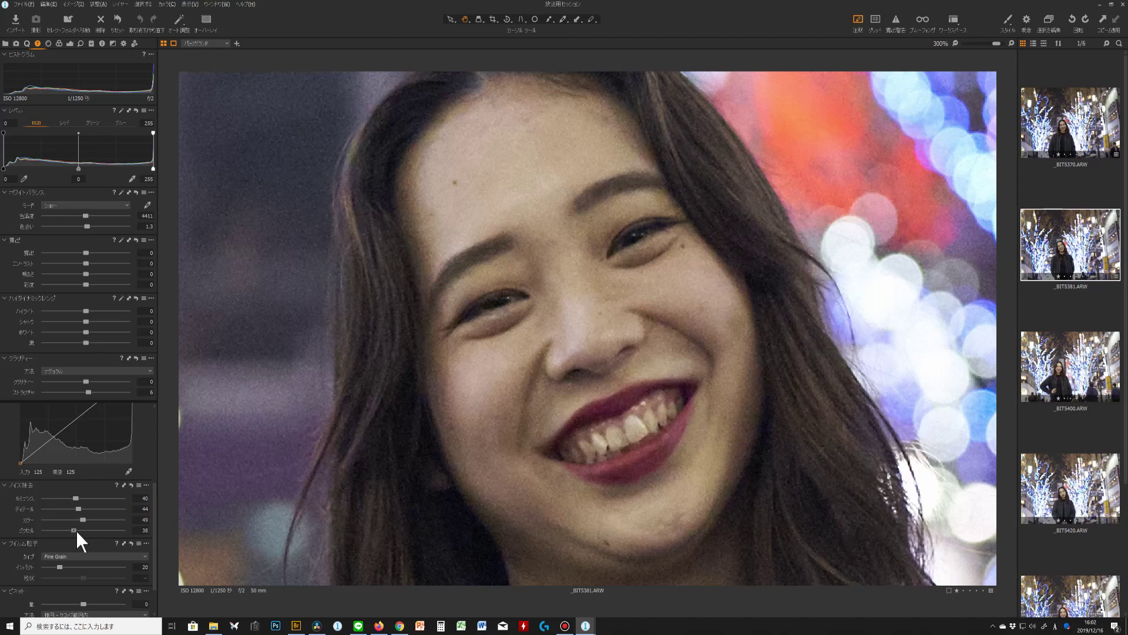
- Review the adjusted _BIT5381.ARW as a whole image and at 100% around the woman
click(658, 331)
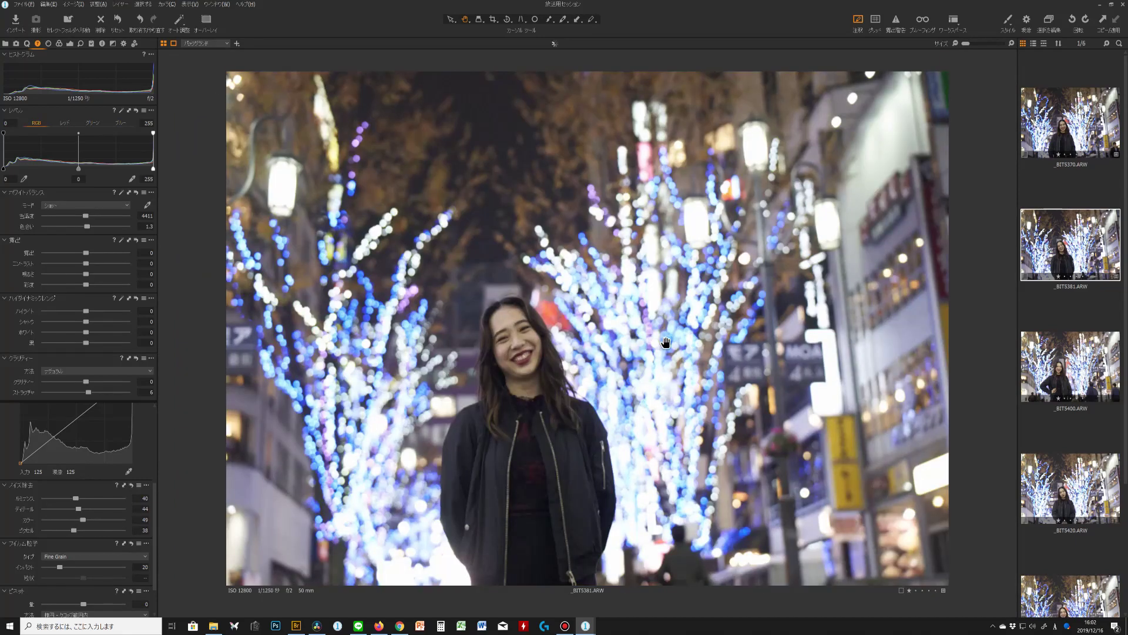
click(560, 382)
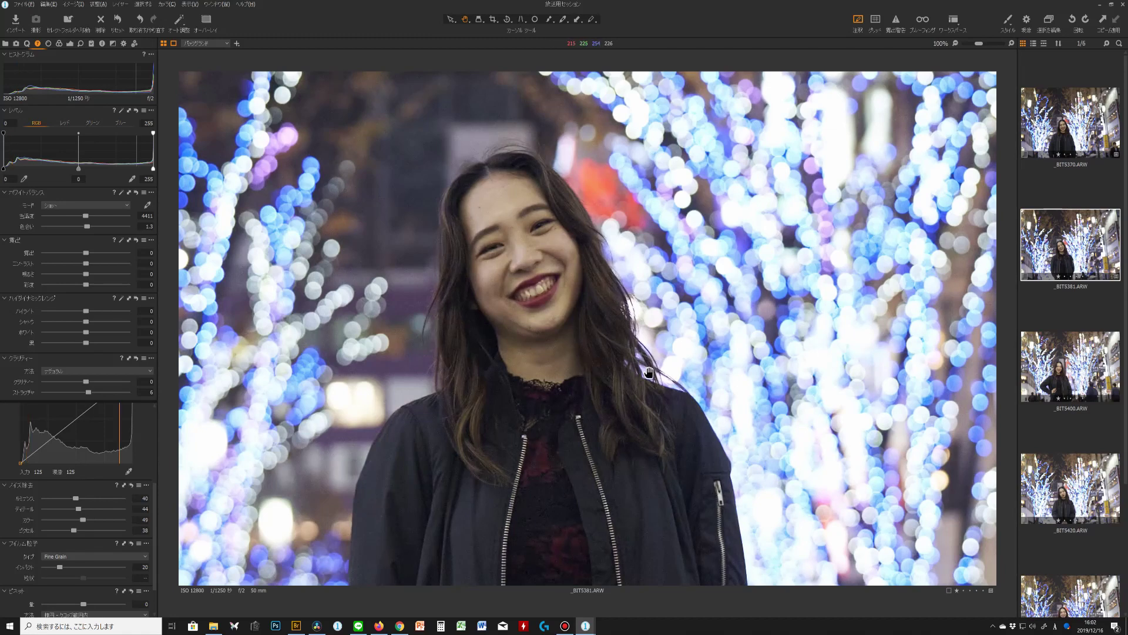
click(627, 352)
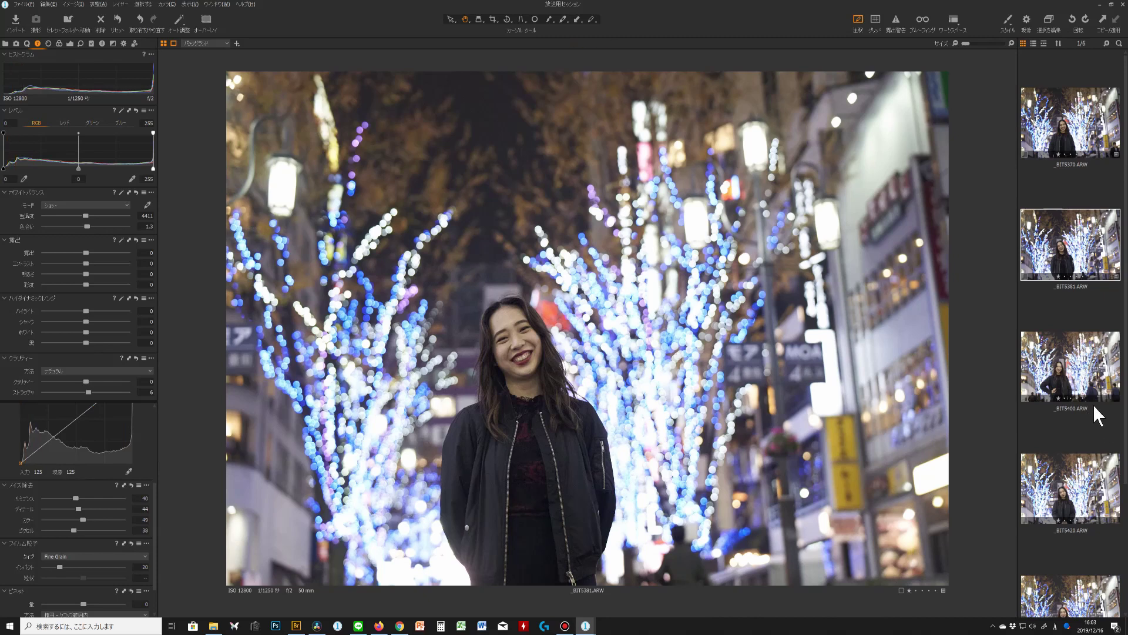
- Open _BIT5400.ARW and examine the woman's face at 100% and 300%
click(1074, 381)
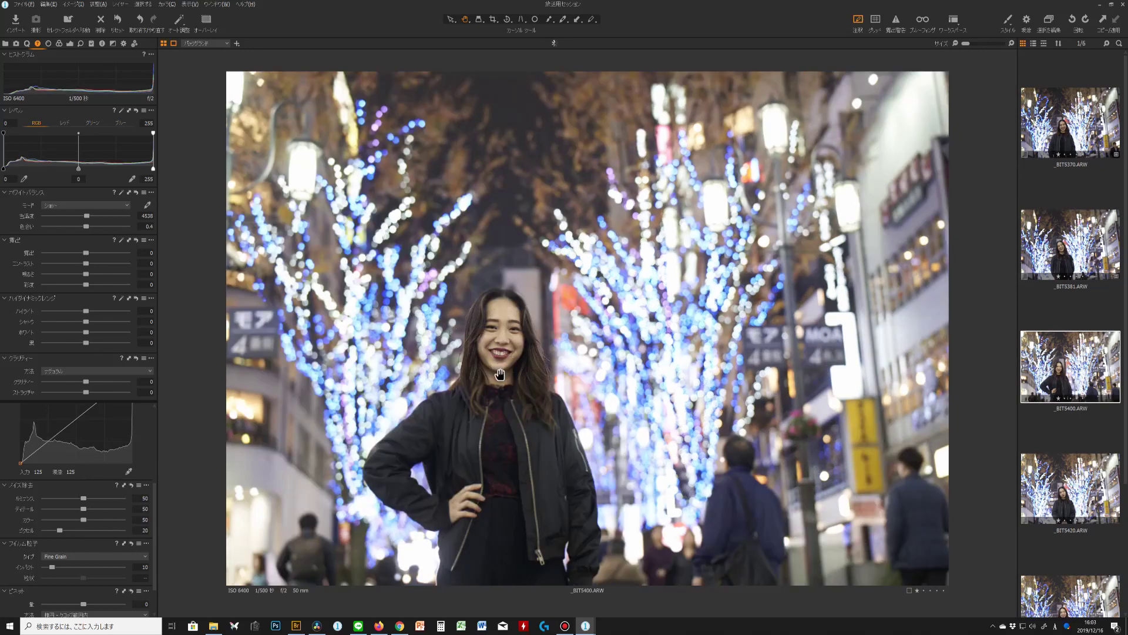
double_click(500, 374)
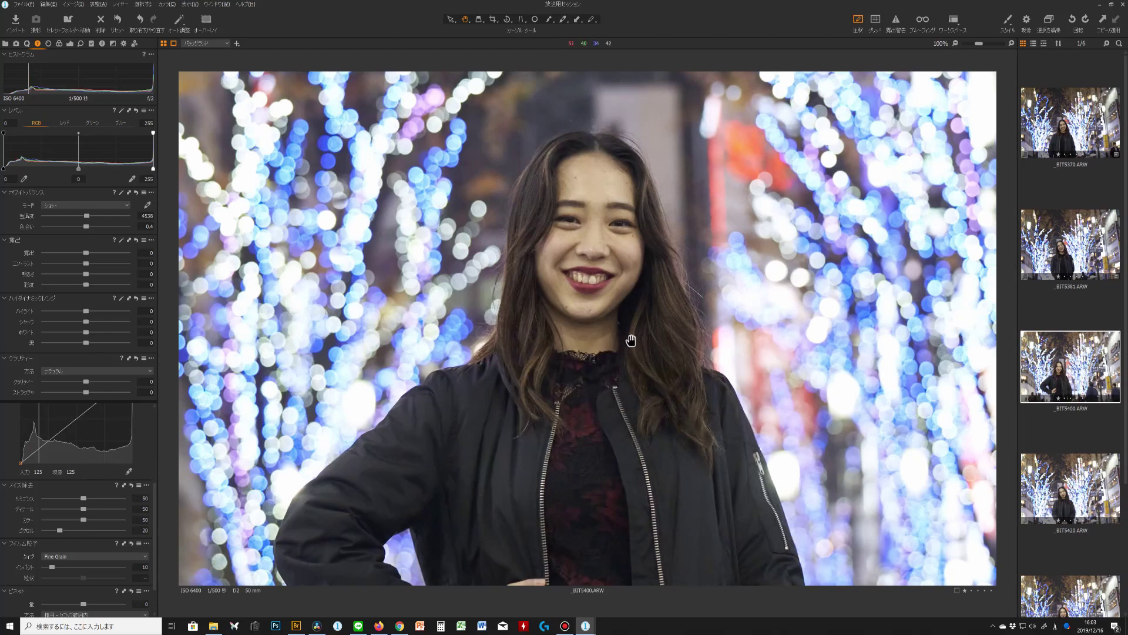
scroll(630, 340, up, 2)
drag(630, 337, 629, 312)
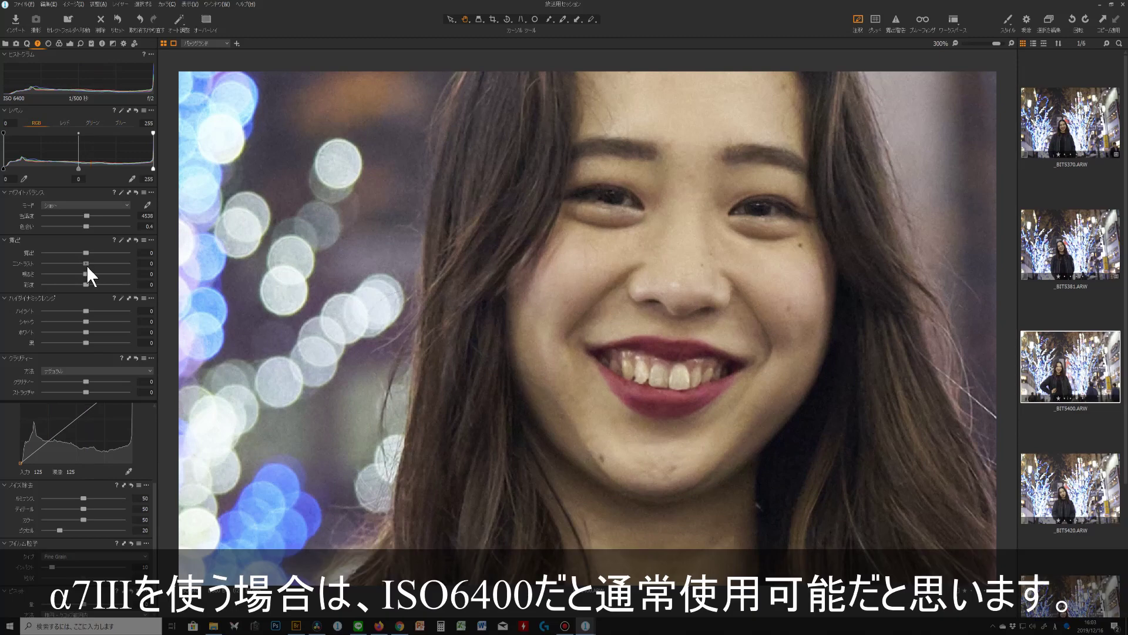
- Adjust _BIT5400.ARW to exposure -0.24, contrast 2, white balance tint 2, clarity 8 and structure 7
drag(83, 252, 80, 253)
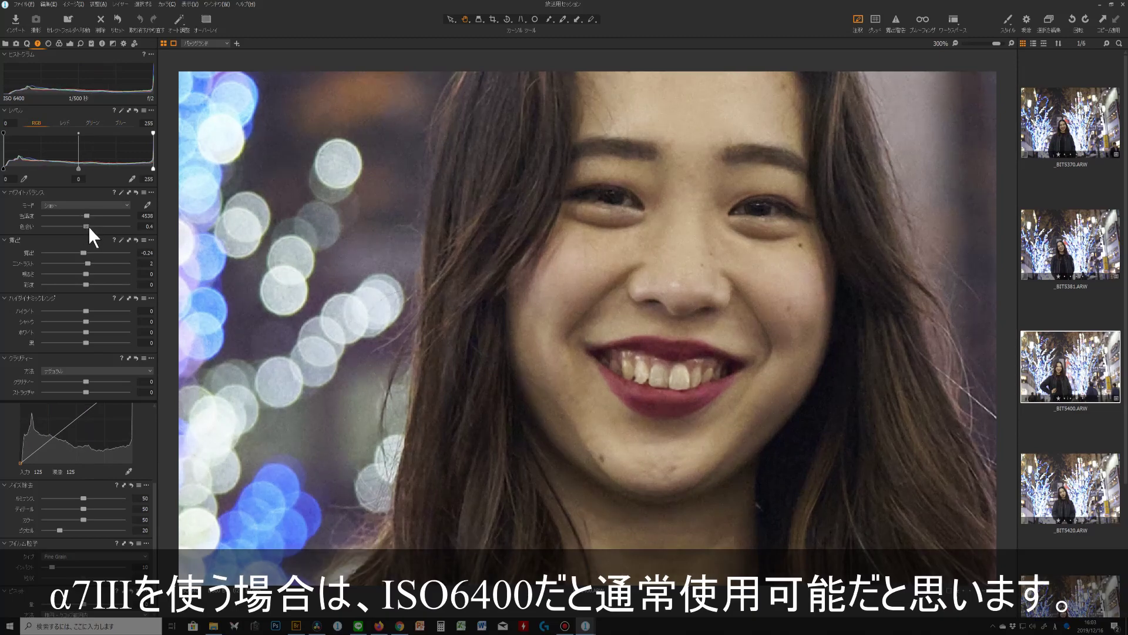
drag(88, 227, 89, 227)
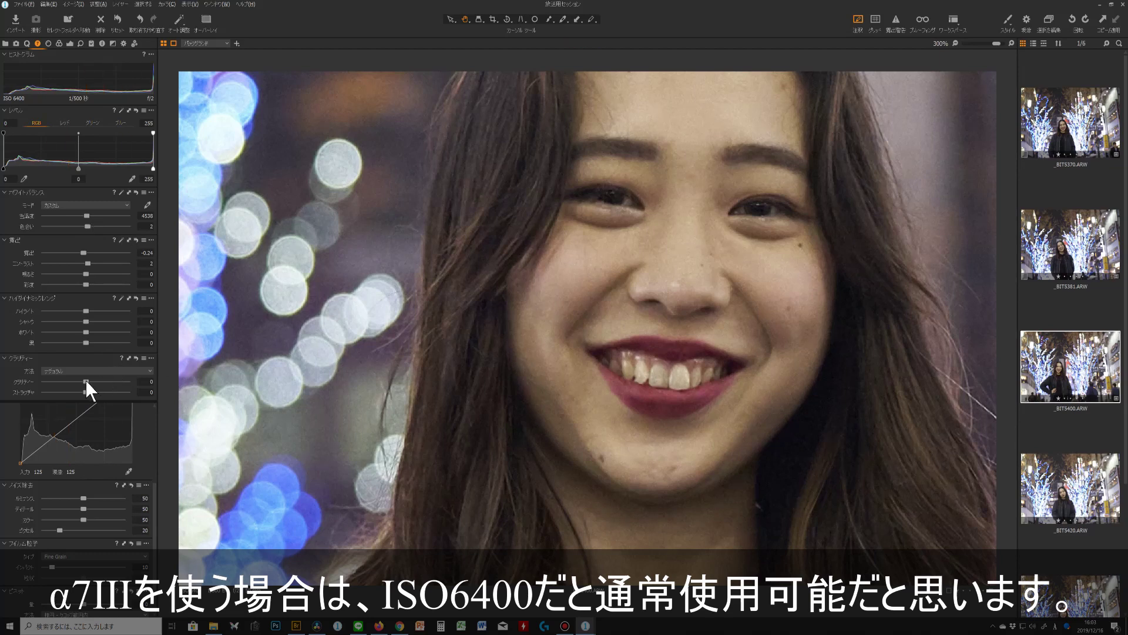
drag(88, 392, 91, 392)
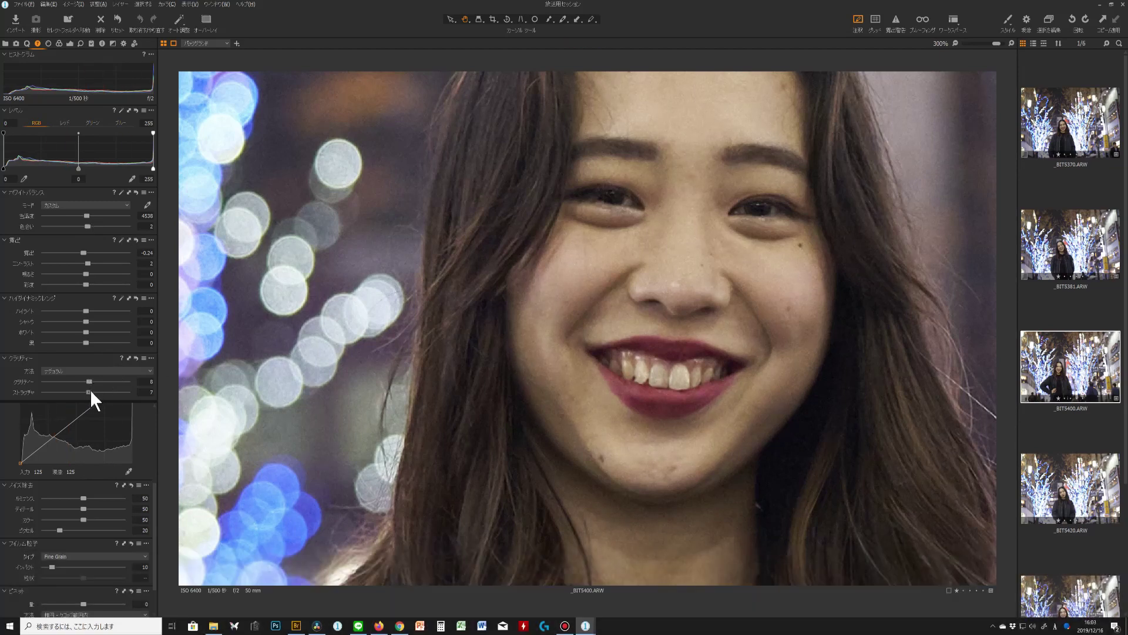
- Examine the adjusted _BIT5400.ARW, with the face and background at 300% and the jacket and hand at 100%
drag(709, 369, 415, 527)
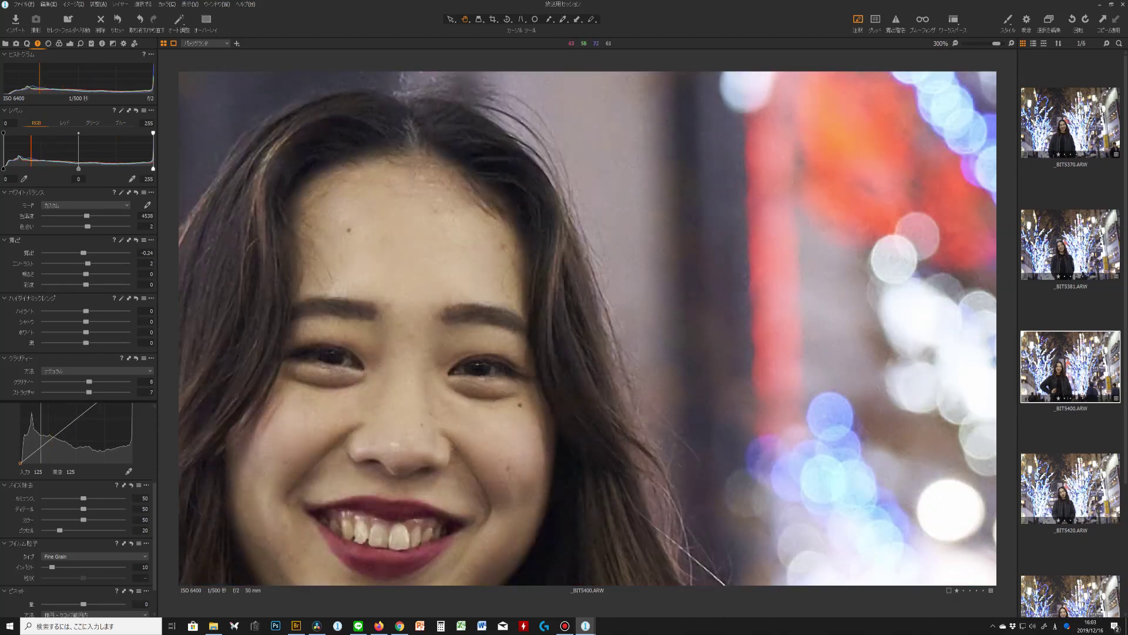
double_click(557, 336)
double_click(510, 386)
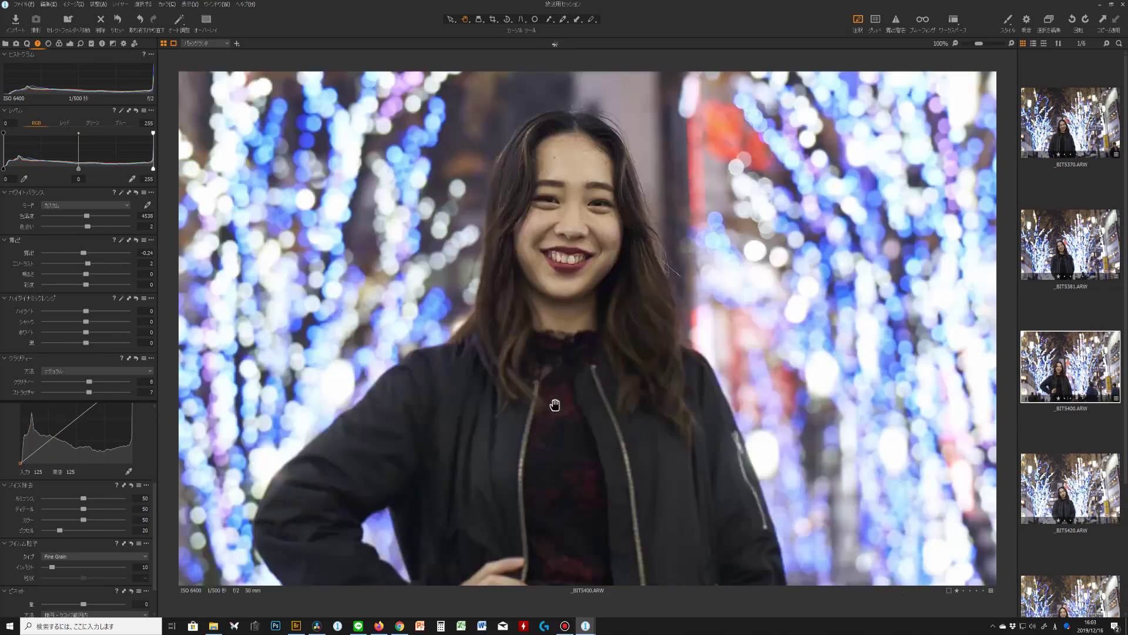
scroll(578, 411, down, 5)
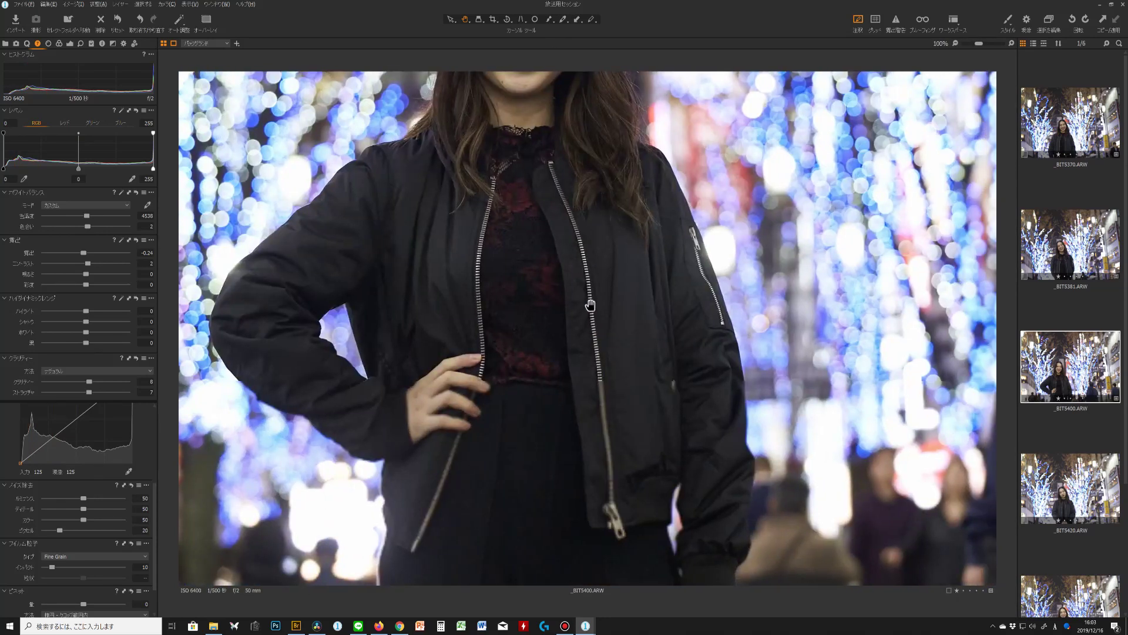
scroll(546, 349, up, 3)
drag(686, 484, 664, 275)
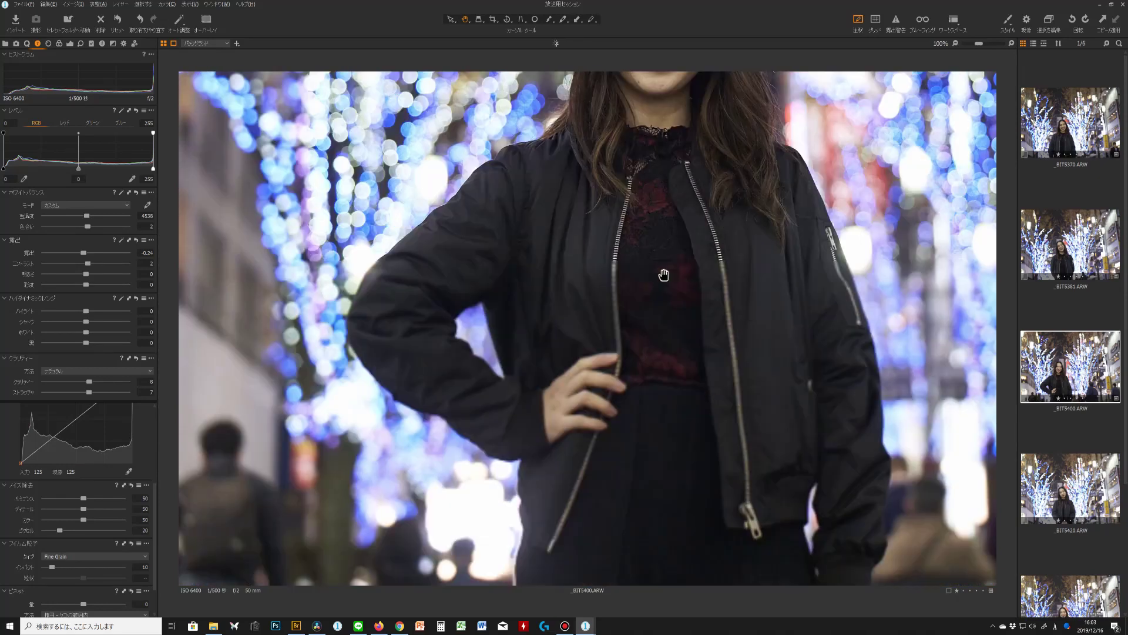
drag(764, 298, 730, 304)
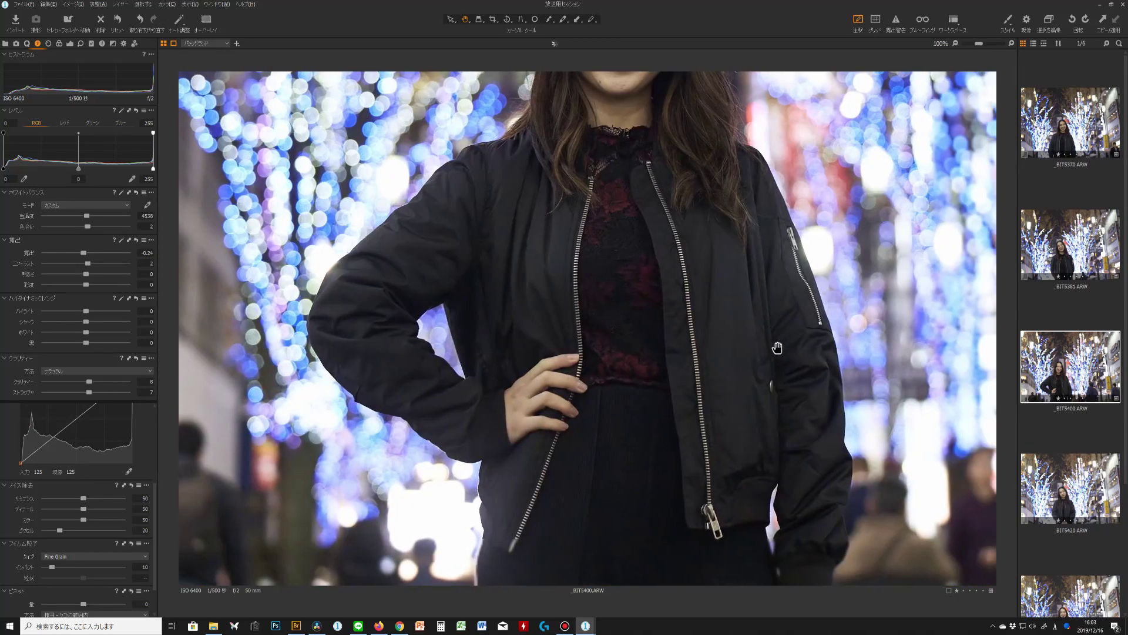
drag(784, 340, 669, 472)
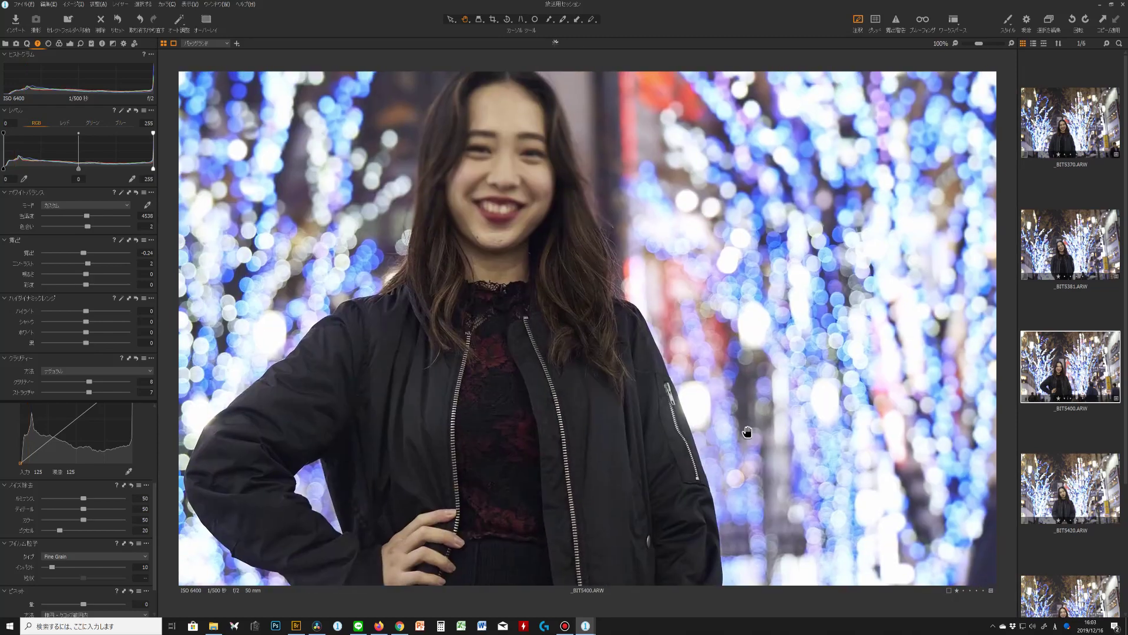
- Apply the white balance, exposure and clarity adjustments of _BIT5400.ARW to _BIT5420.ARW and _BIT5436.ARW
scroll(1073, 402, down, 3)
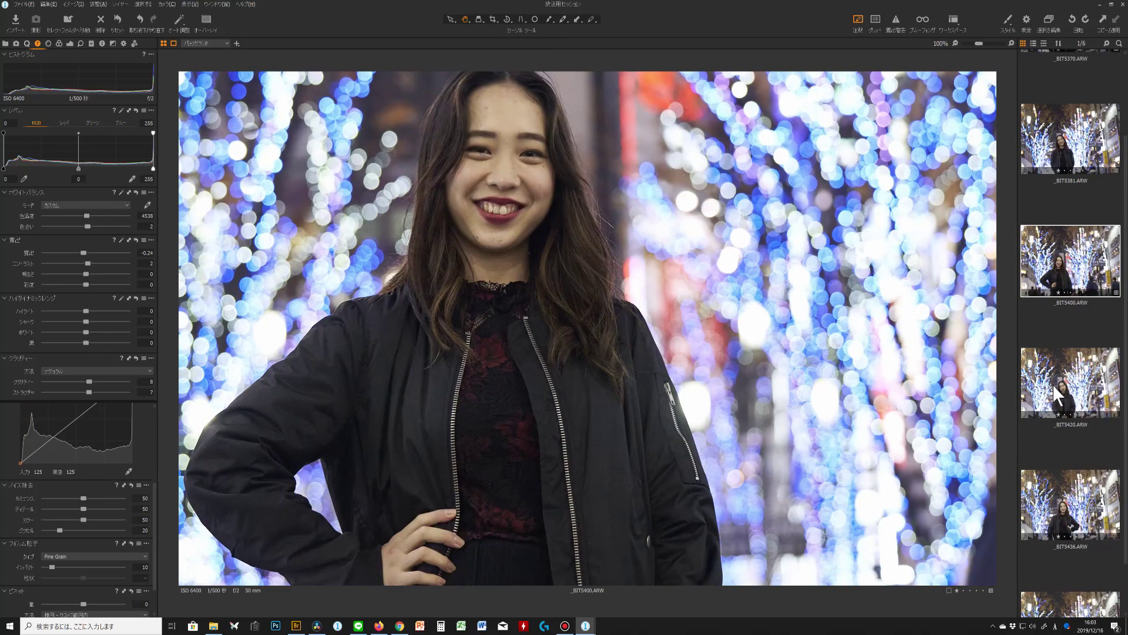
click(1053, 384)
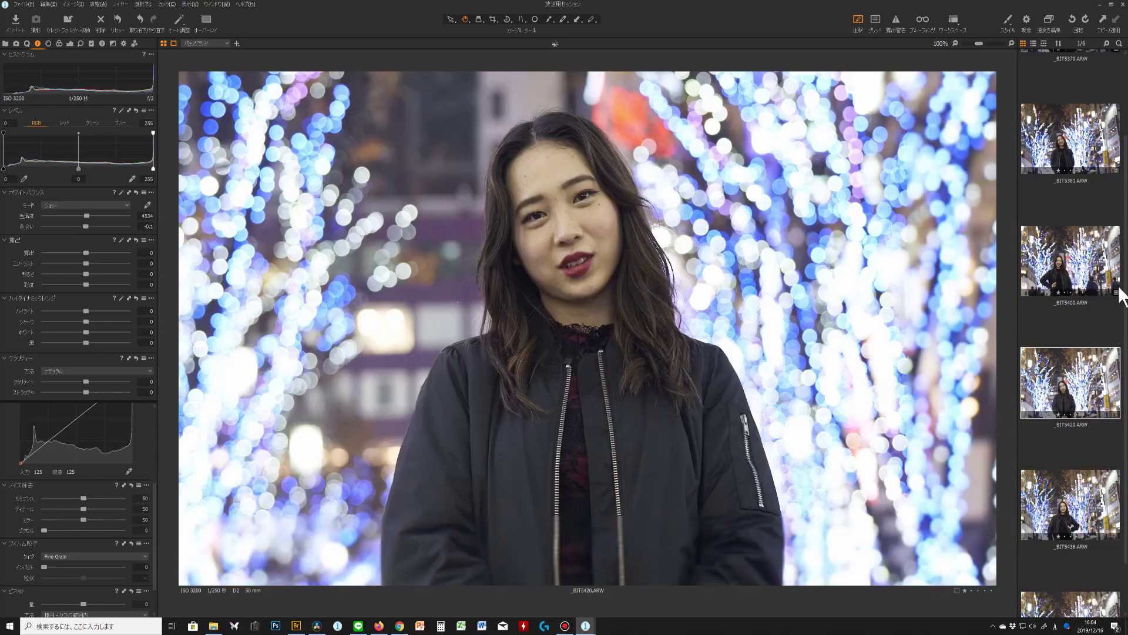
click(1086, 277)
click(1068, 405)
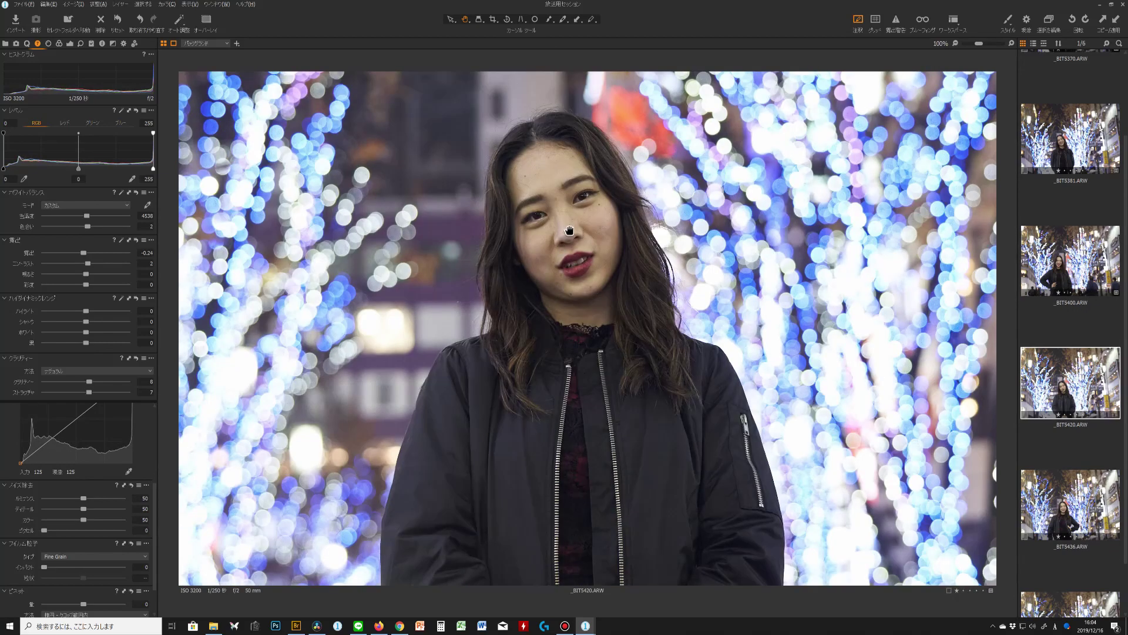
- Examine the woman's face at 400% in _BIT5420.ARW and in _BIT5436.ARW
double_click(569, 270)
double_click(543, 376)
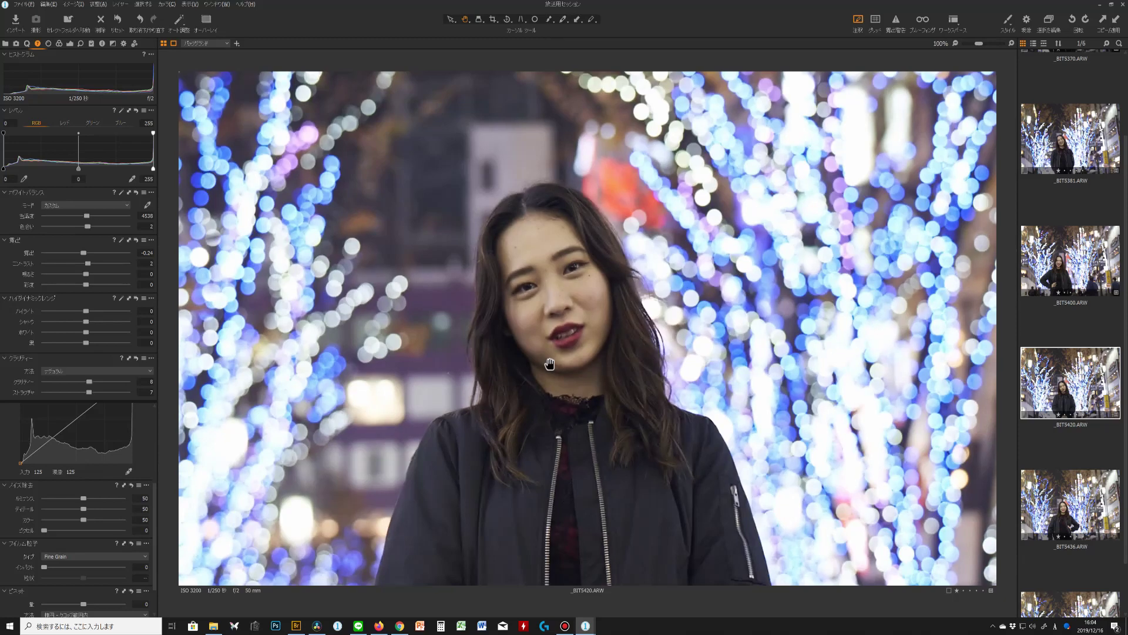
scroll(549, 365, up, 4)
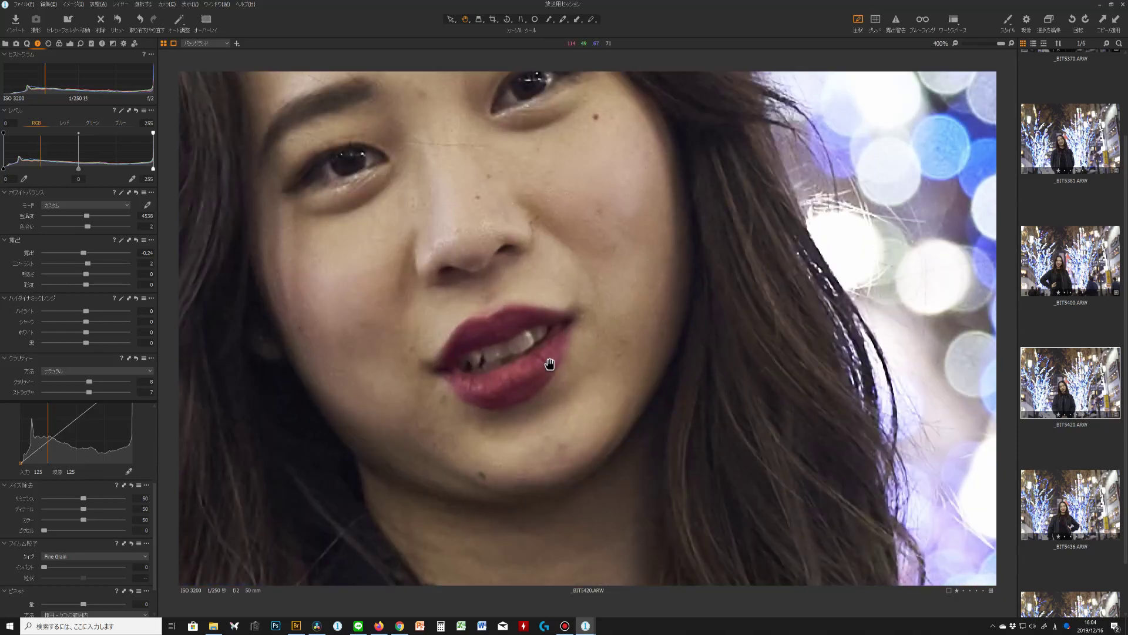
drag(547, 311, 553, 288)
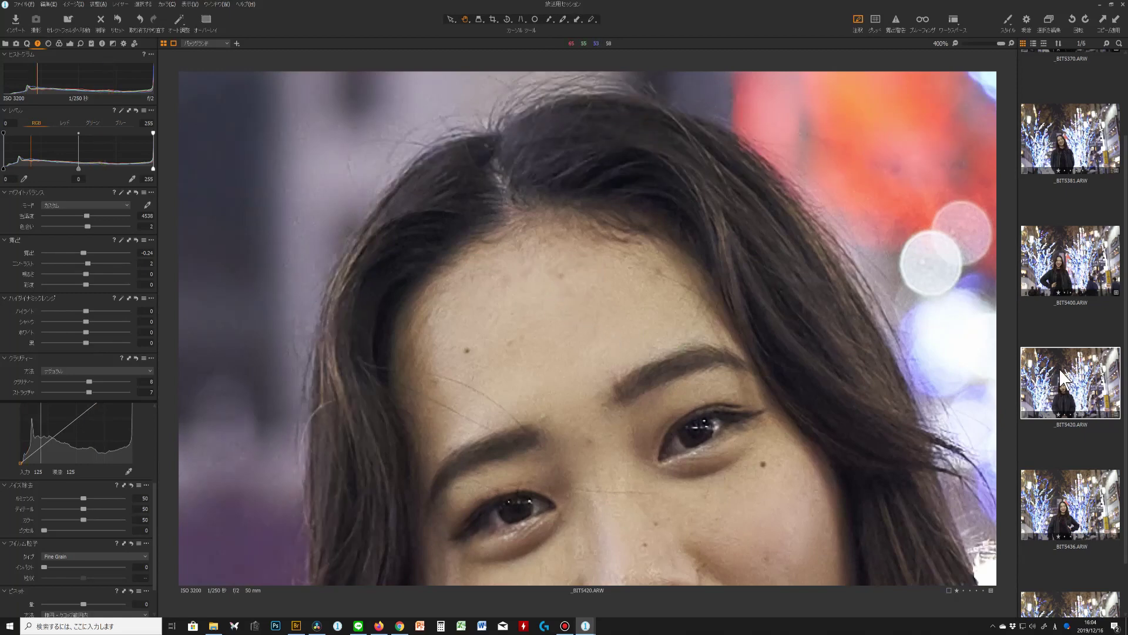
click(1046, 485)
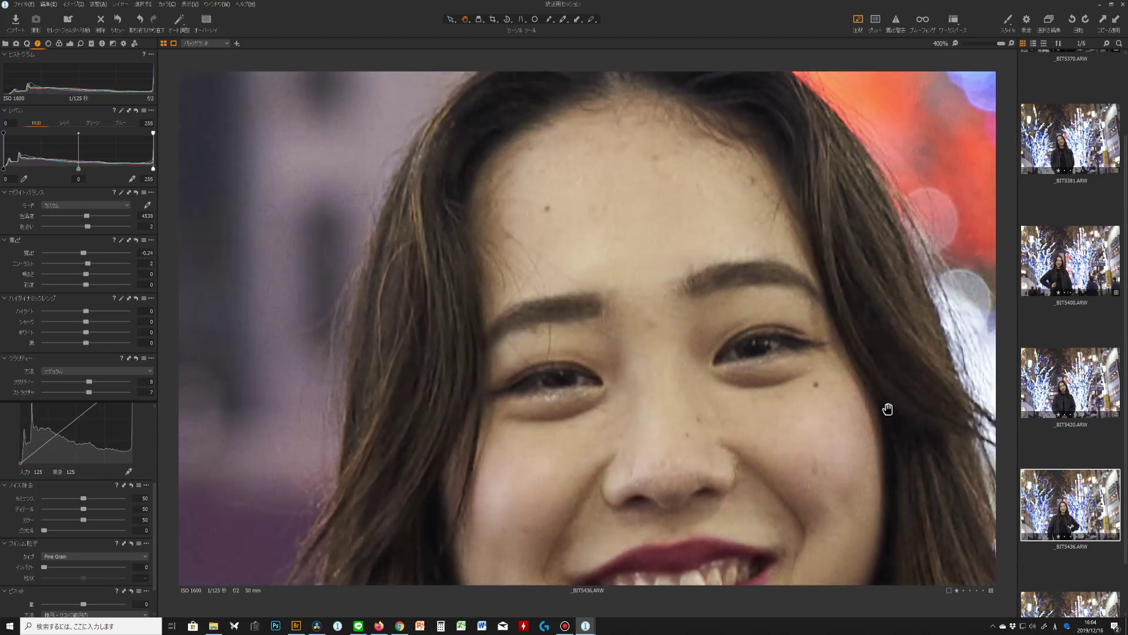
- Examine the woman and her jacket in _BIT5449.ARW at 100% and at 300%
key(ctrl+0)
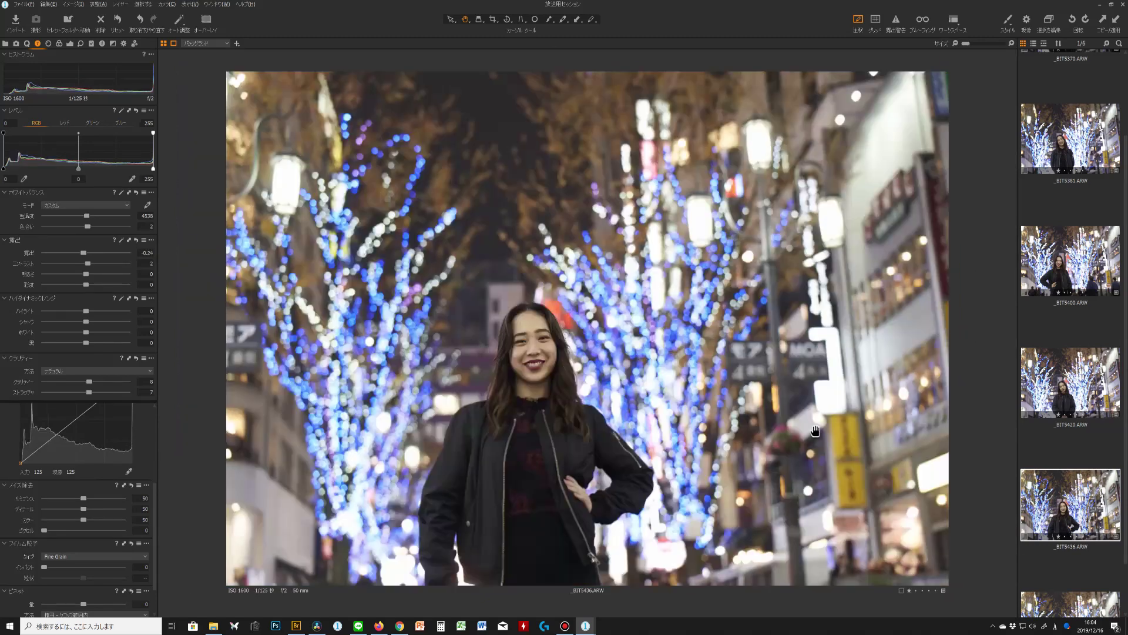
scroll(1087, 488, down, 1)
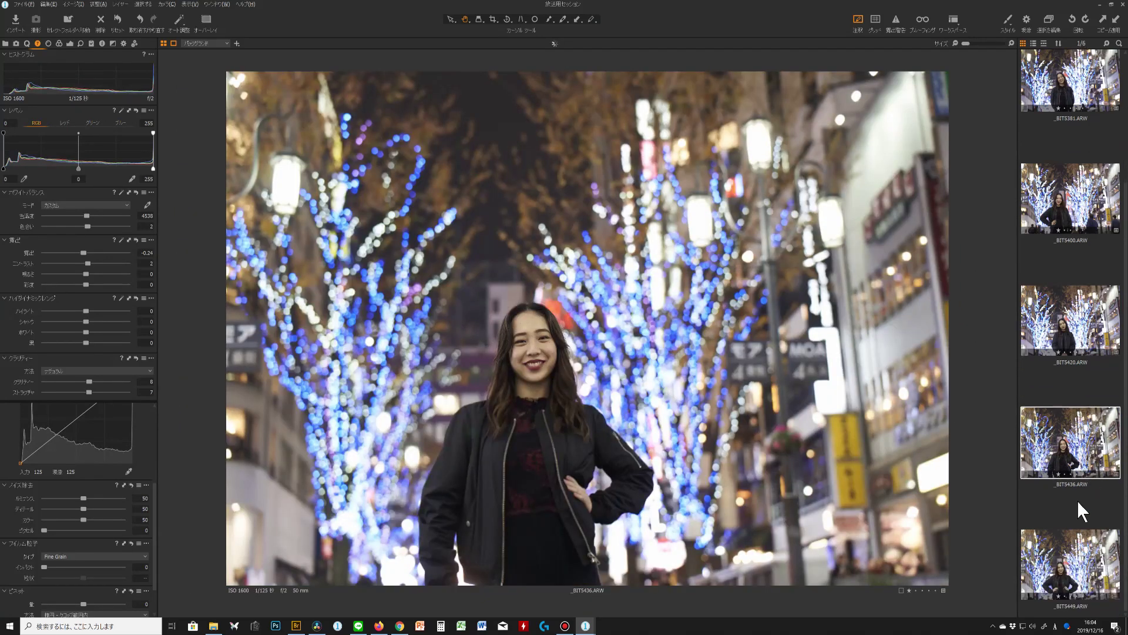
click(1083, 582)
click(508, 367)
drag(623, 497, 552, 356)
drag(623, 435, 581, 391)
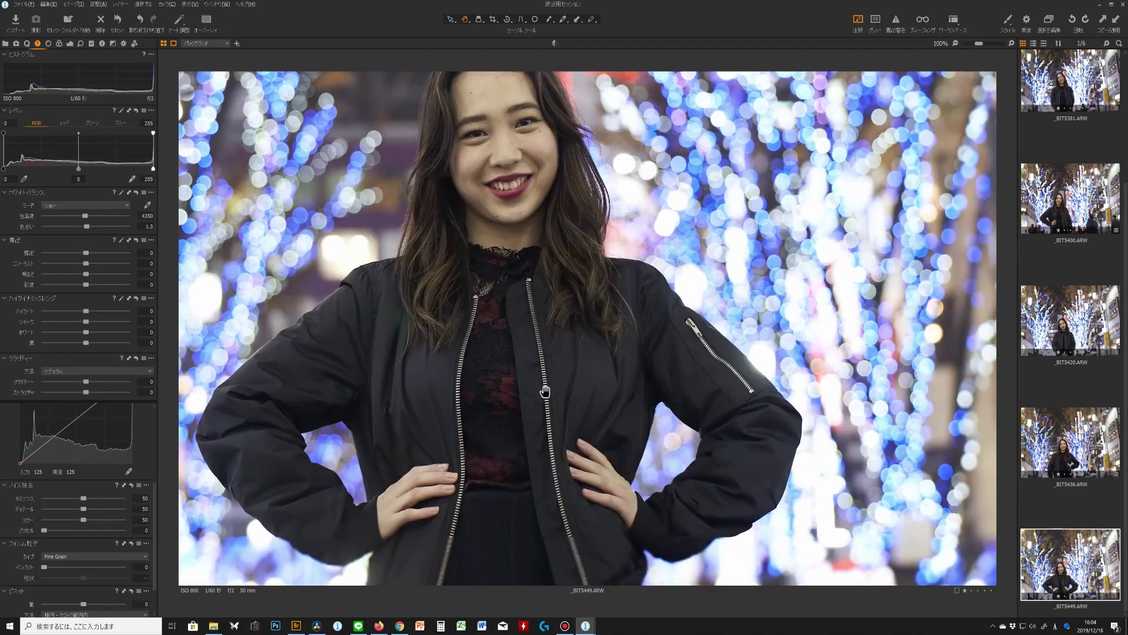
scroll(545, 392, up, 2)
drag(546, 393, 542, 371)
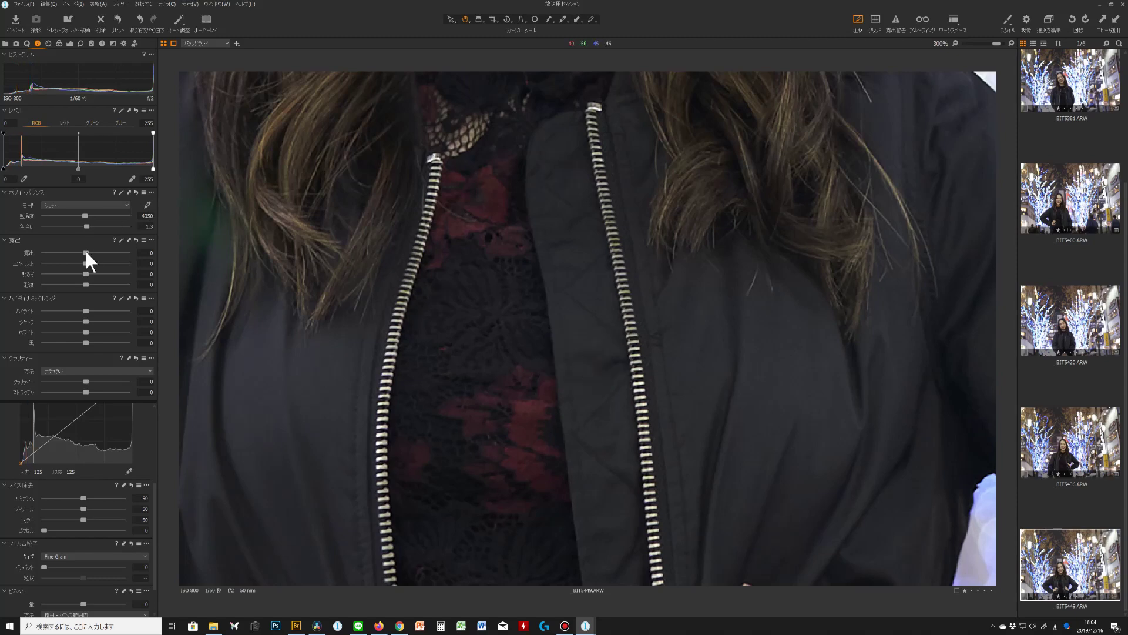
- Raise the exposure of _BIT5449.ARW to 3
drag(86, 253, 115, 252)
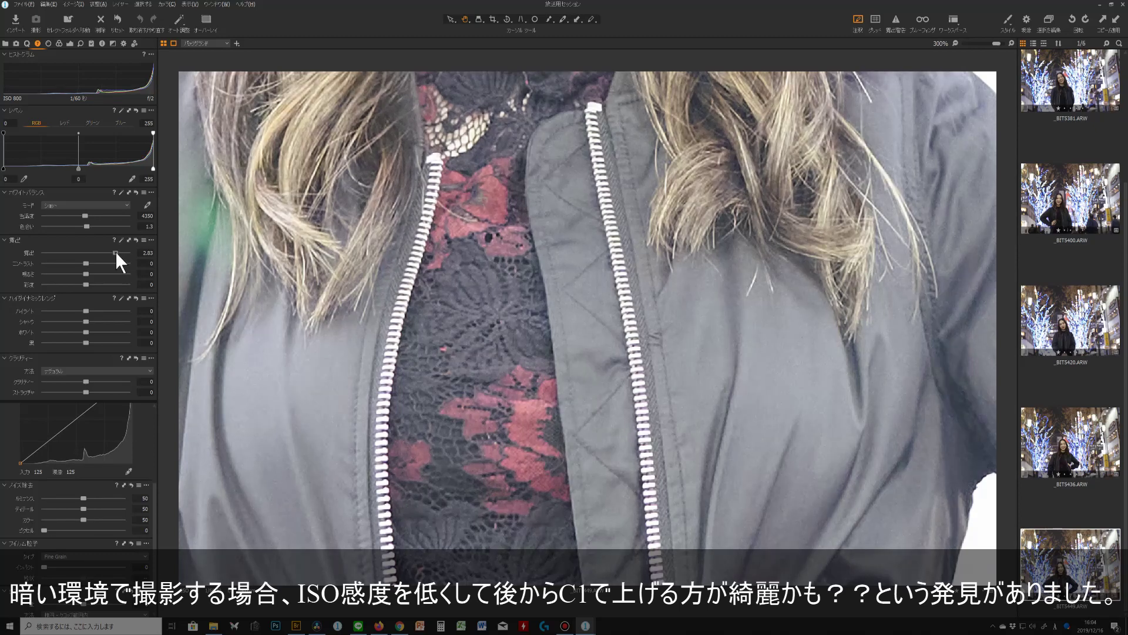
drag(116, 252, 117, 252)
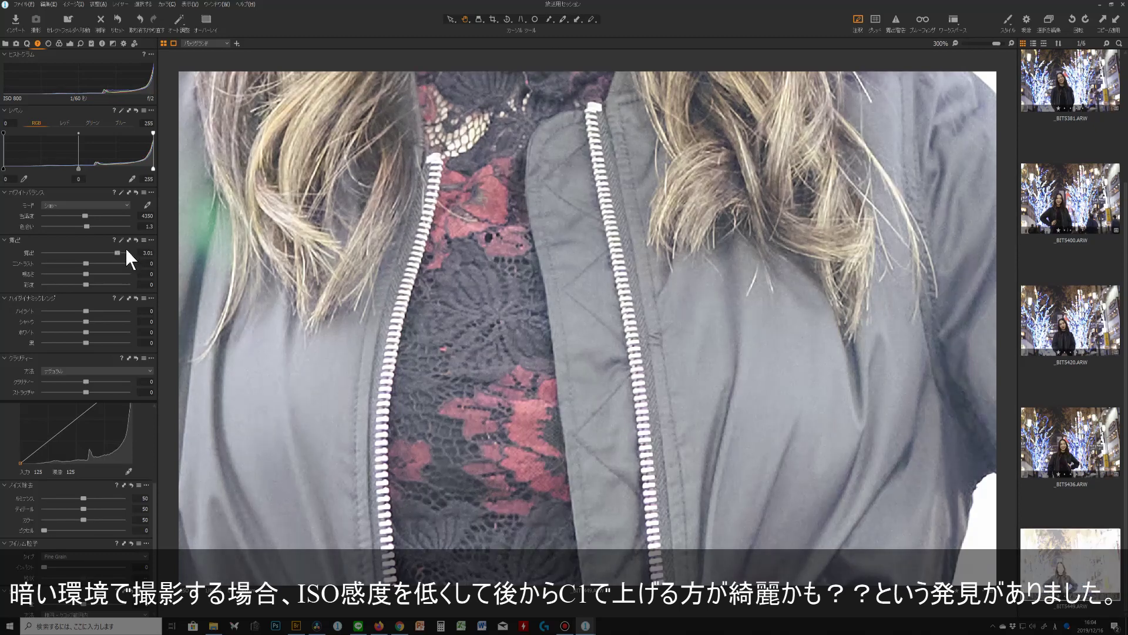
drag(123, 252, 121, 252)
- Show _BIT5400.ARW at 300% on the jacket and raise its exposure to 3
scroll(1058, 256, up, 2)
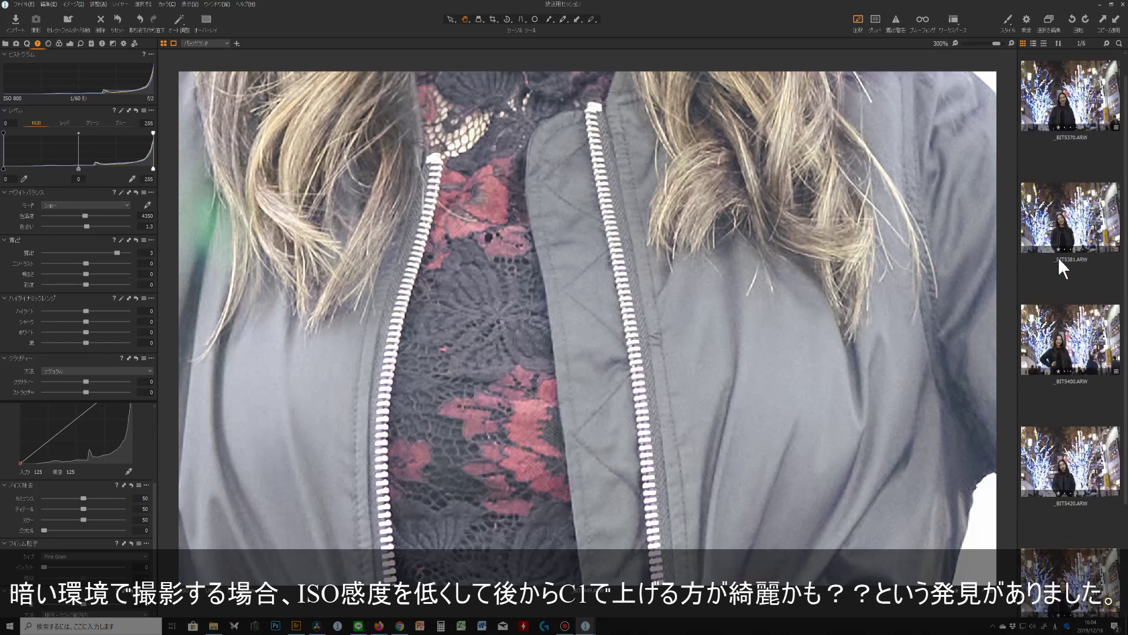
scroll(1057, 257, up, 1)
click(1084, 154)
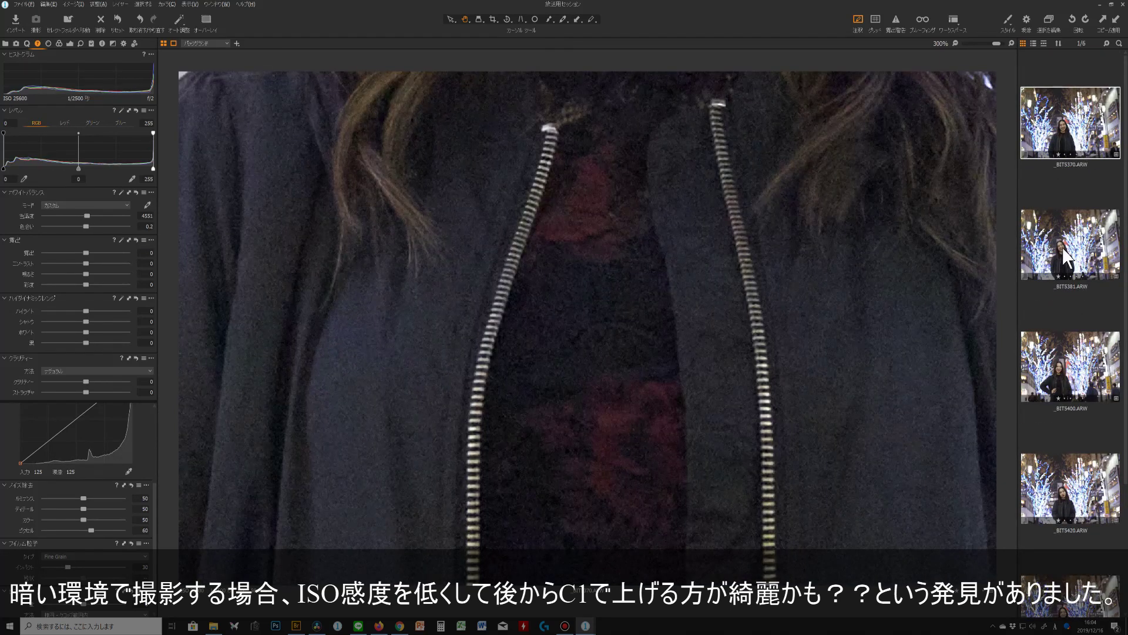
click(1062, 247)
click(1063, 372)
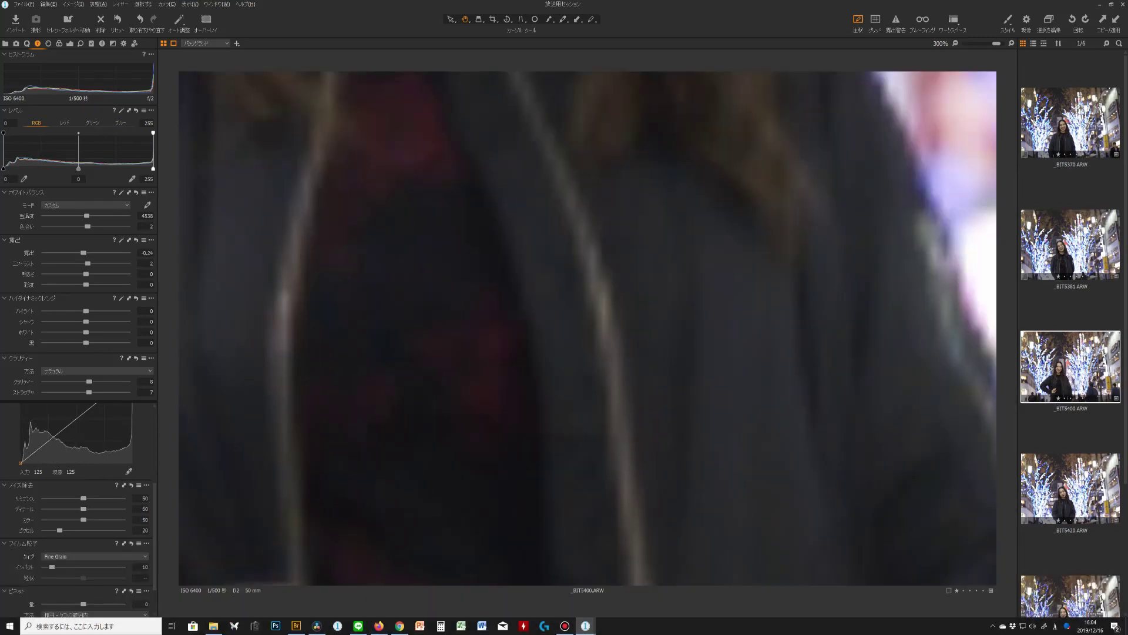
drag(82, 253, 106, 249)
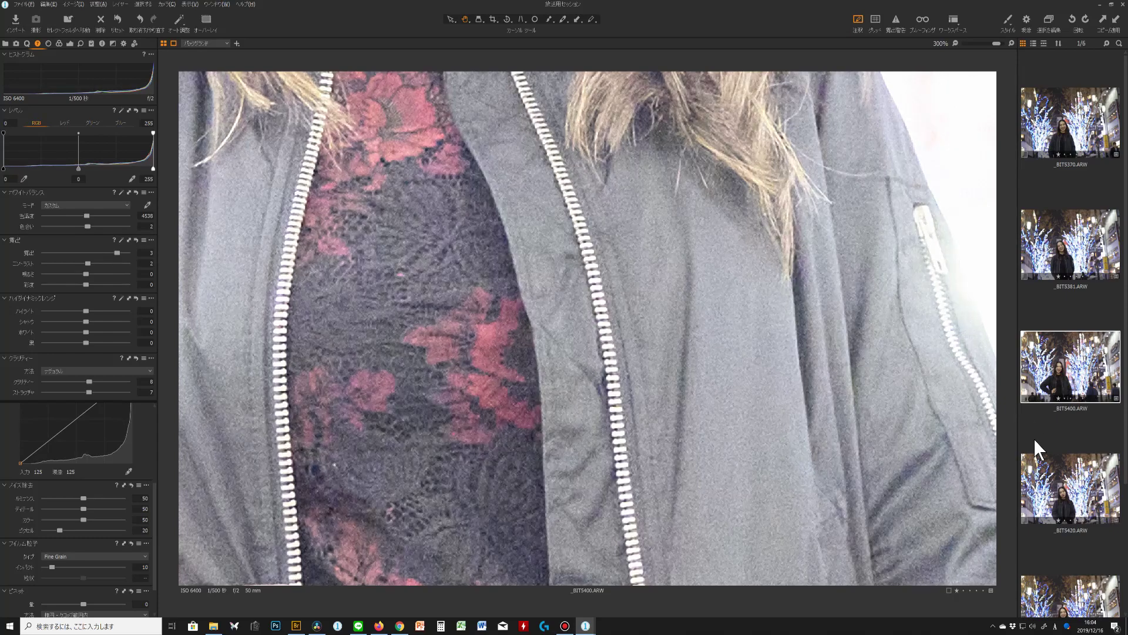
- Compare the brightened jacket fabric in _BIT5400.ARW and _BIT5449.ARW side by side at 300%
scroll(1099, 605, down, 3)
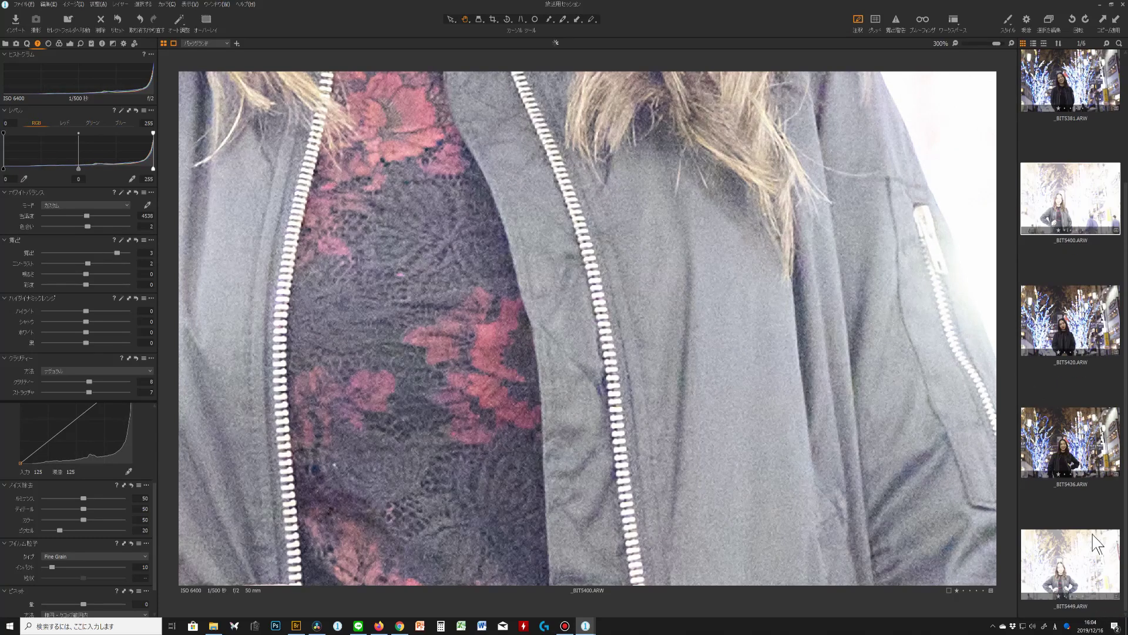
ctrl+click(1081, 579)
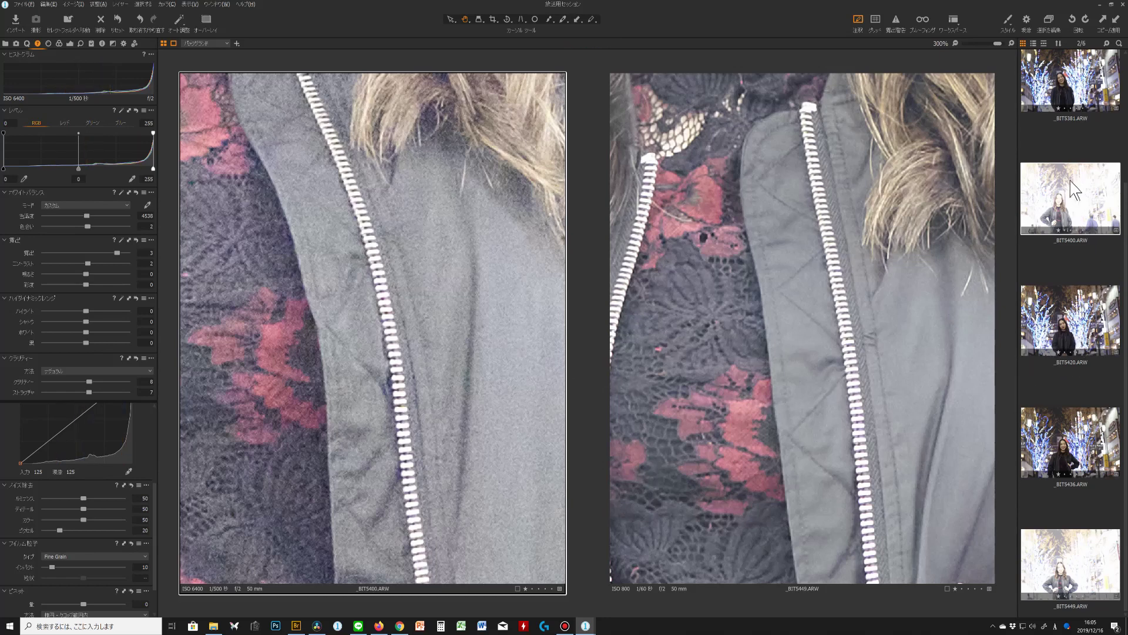
- Display _BIT5400.ARW alone and reset its exposure to 0
click(1058, 470)
click(1050, 290)
click(1082, 200)
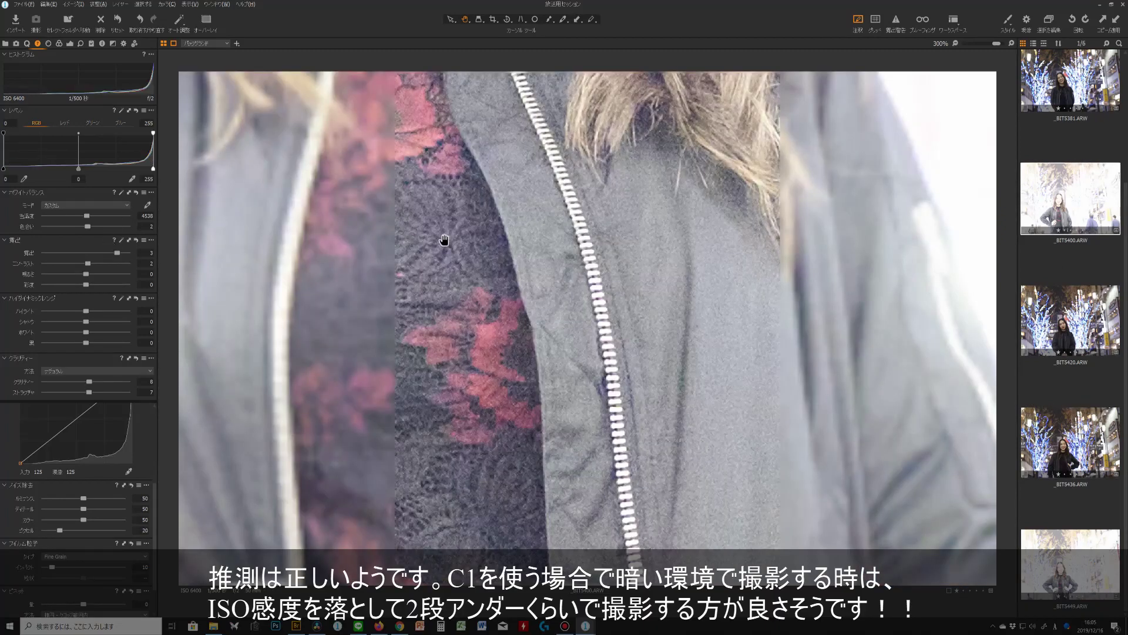
double_click(113, 252)
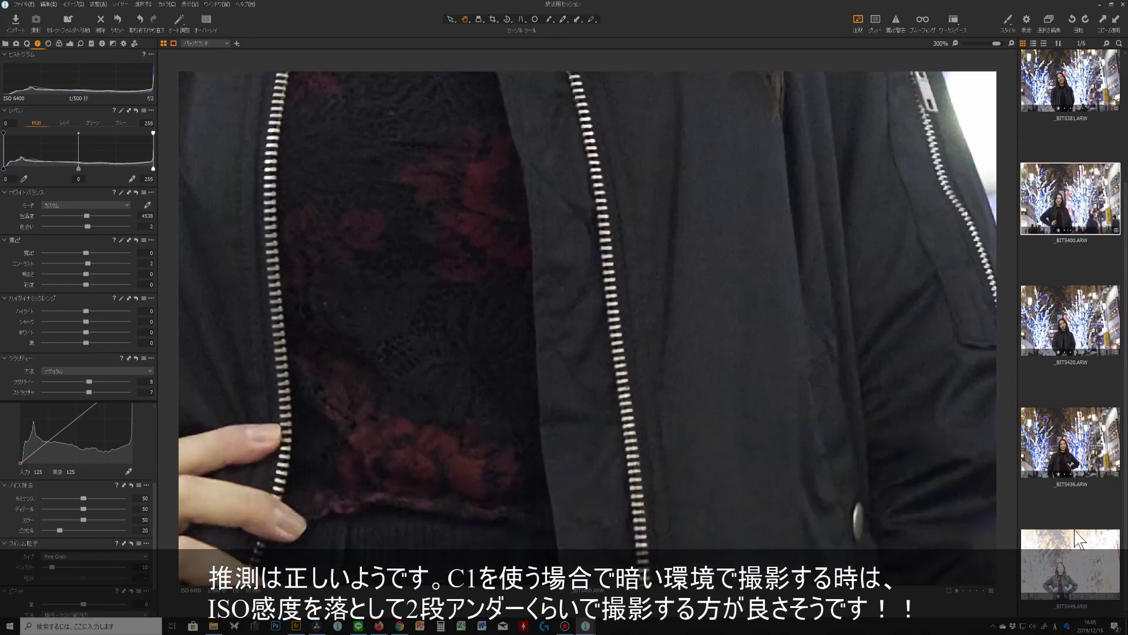
- Examine the lace, hair, jacket front, skirt and sleeves in the brightened _BIT5449.ARW at 300%
click(1078, 571)
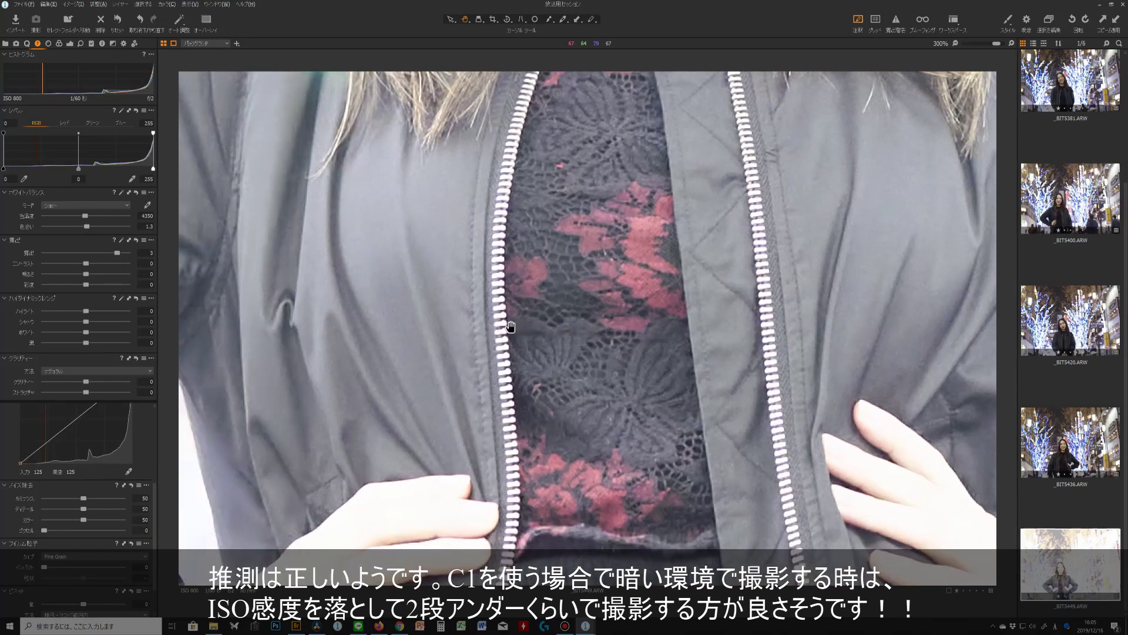
drag(510, 325, 536, 453)
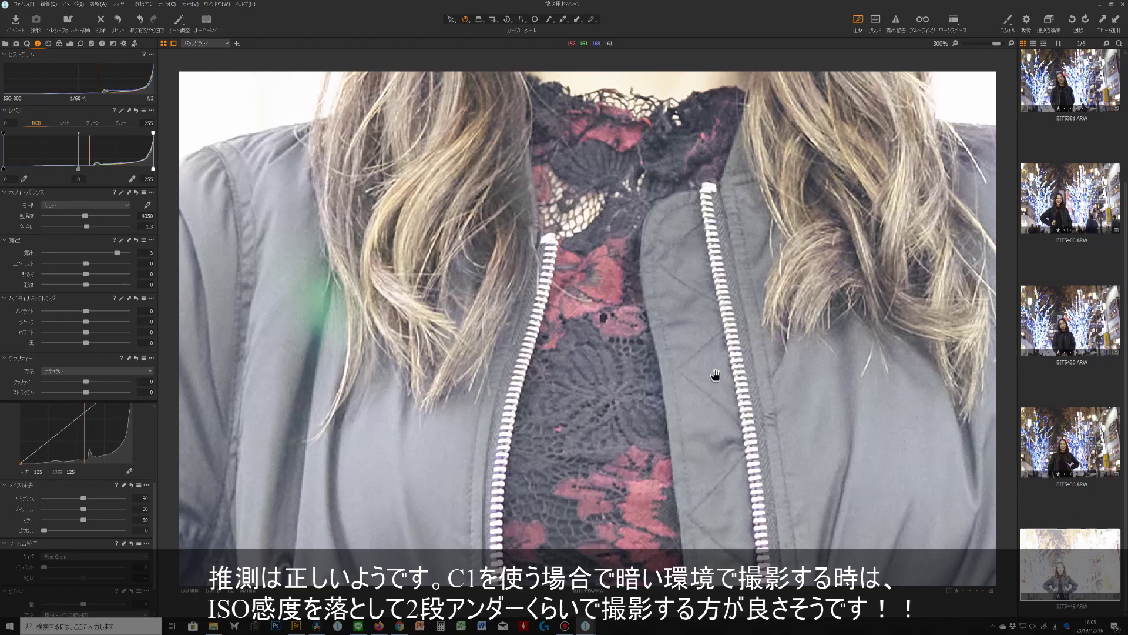
drag(776, 441, 731, 302)
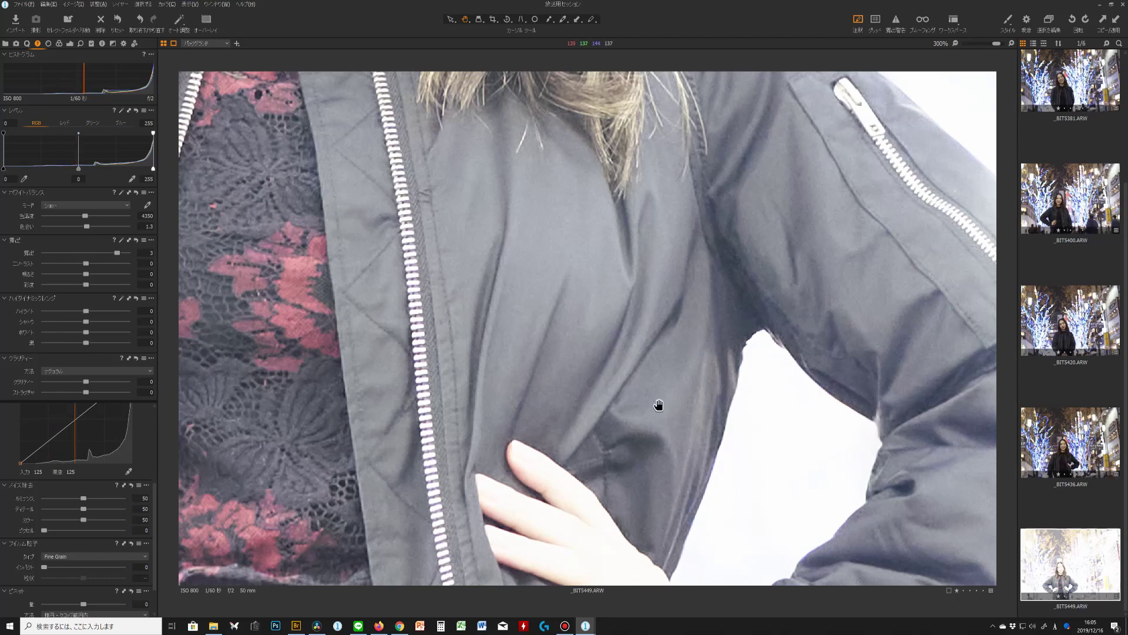
drag(585, 405, 672, 143)
drag(639, 476, 705, 131)
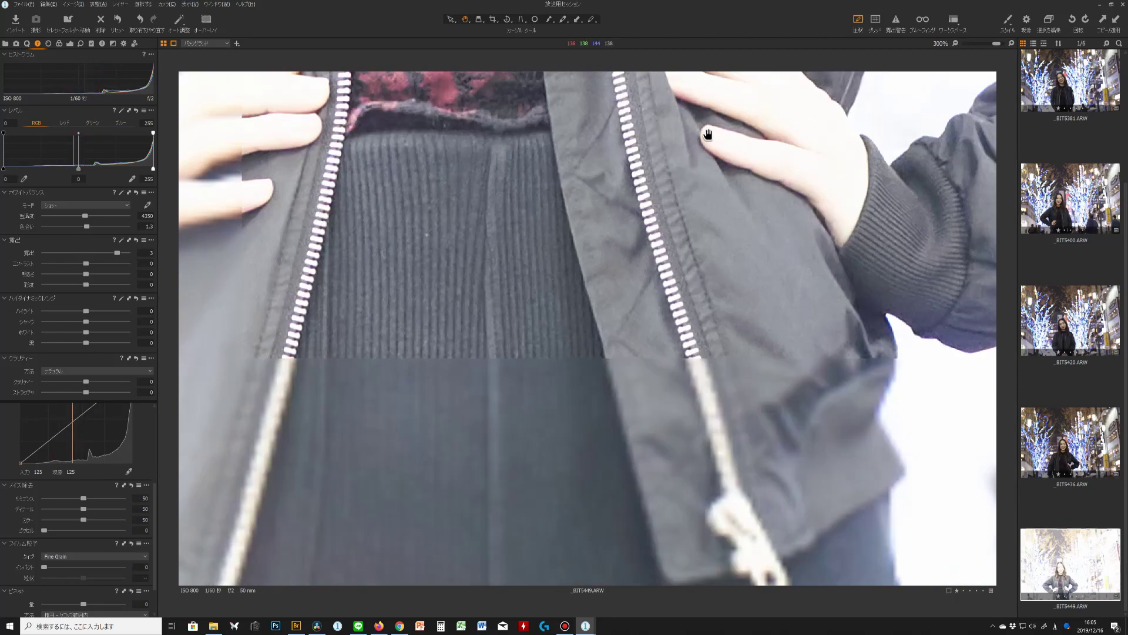
drag(753, 280, 799, 566)
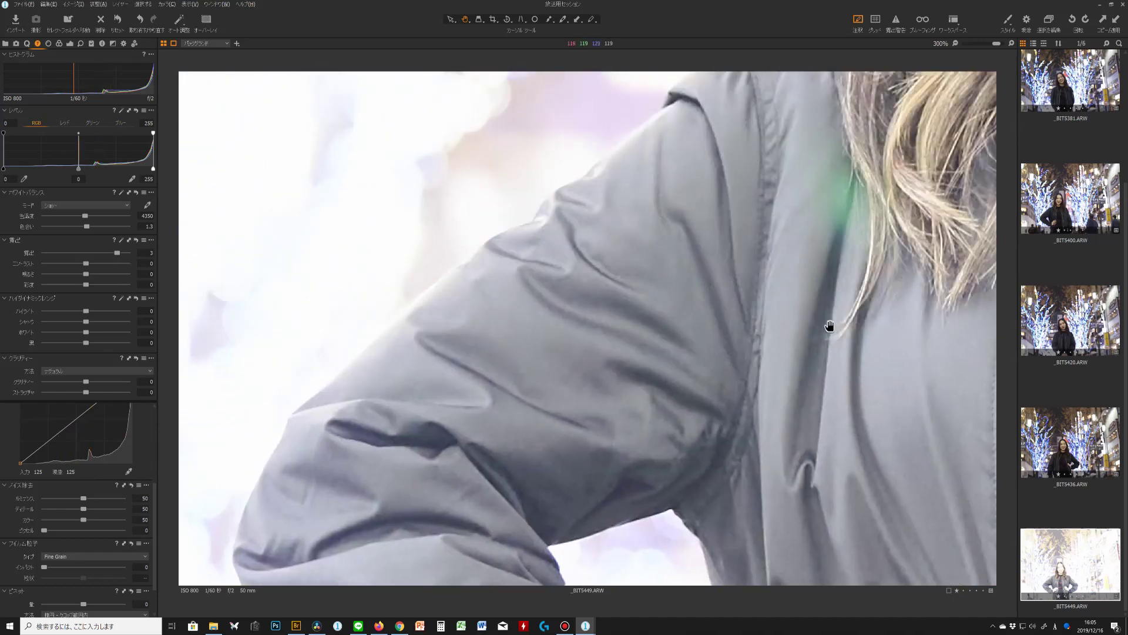
drag(801, 345, 453, 360)
- Fit _BIT5449.ARW to the viewer and reset its exposure to 0
key(ctrl+0)
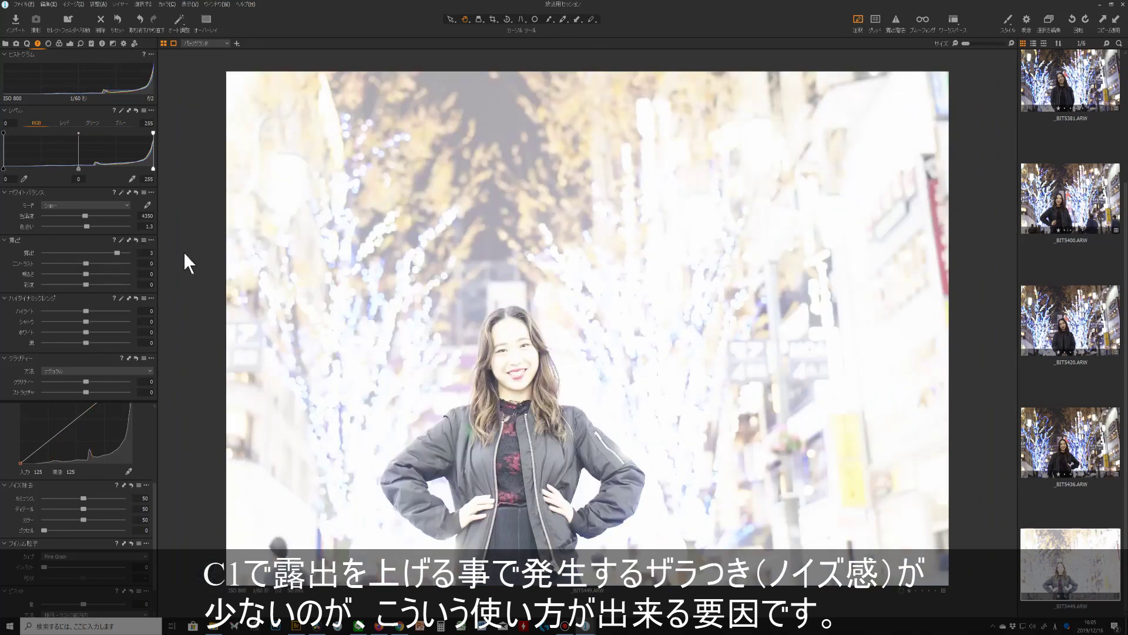
double_click(116, 252)
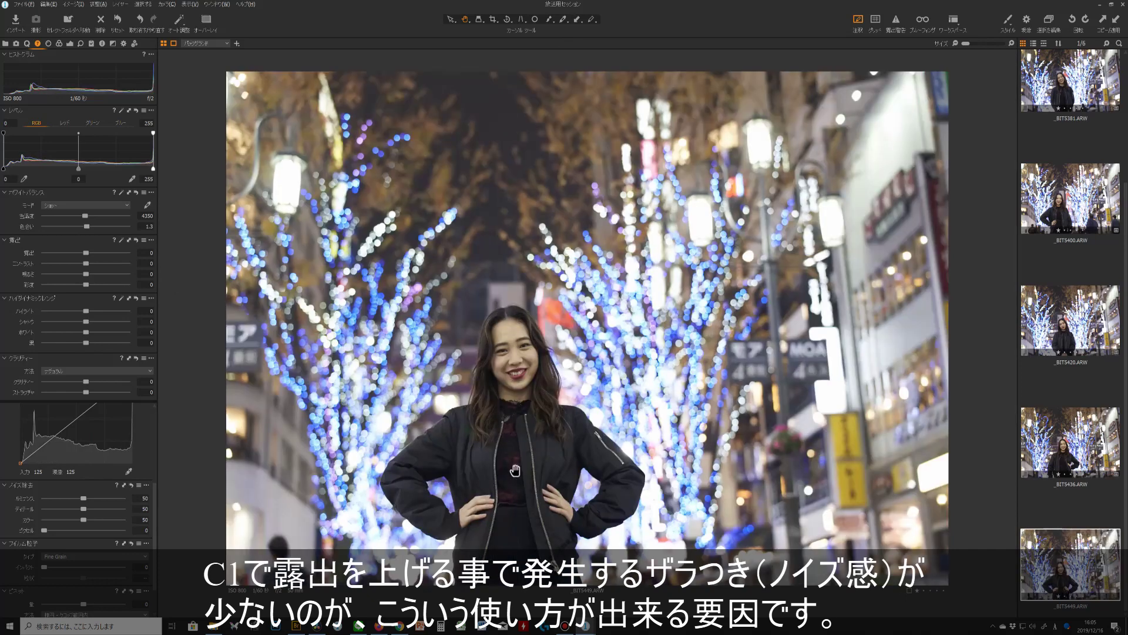
- Examine the dark jacket and its sleeve zipper in _BIT5449.ARW at 100% and 400%, and return to the whole image
click(559, 465)
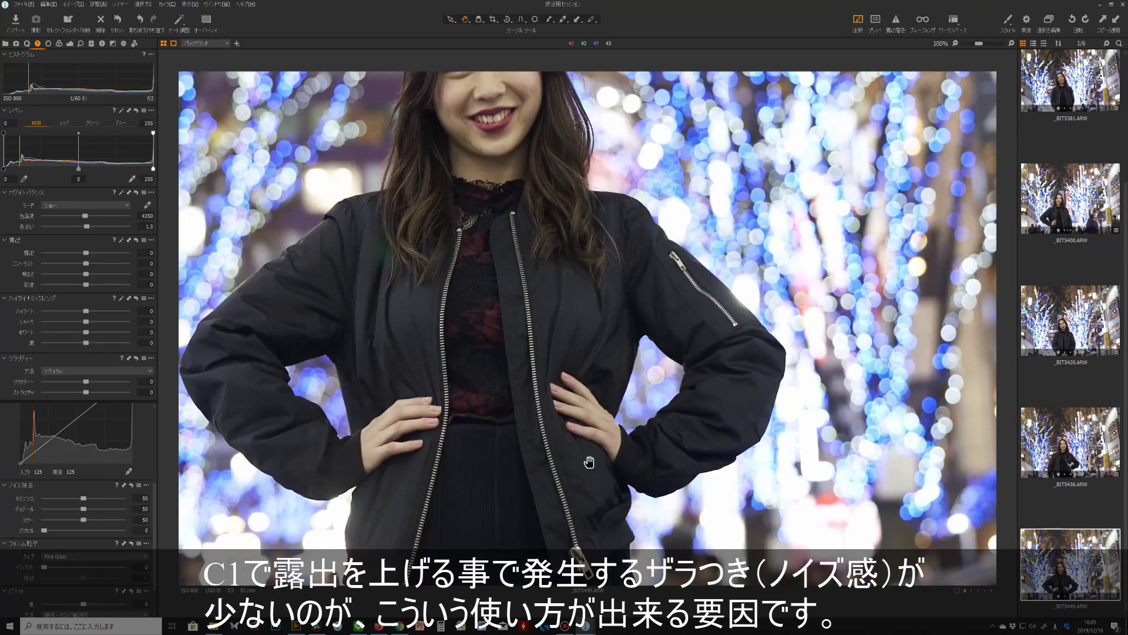
scroll(589, 463, up, 3)
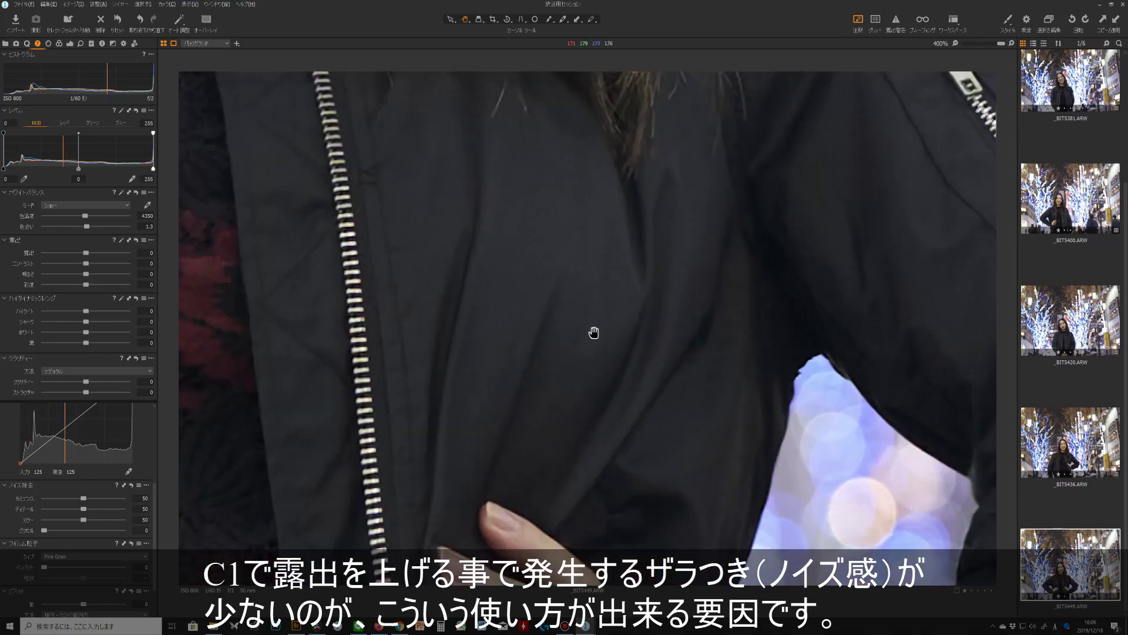
drag(687, 302, 680, 261)
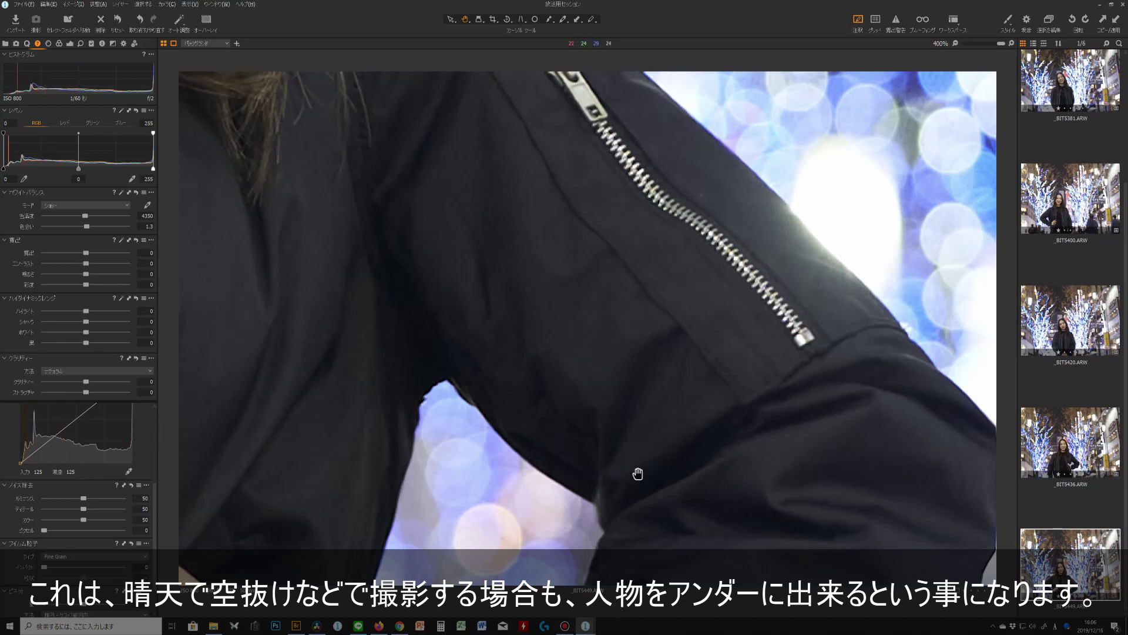
double_click(655, 395)
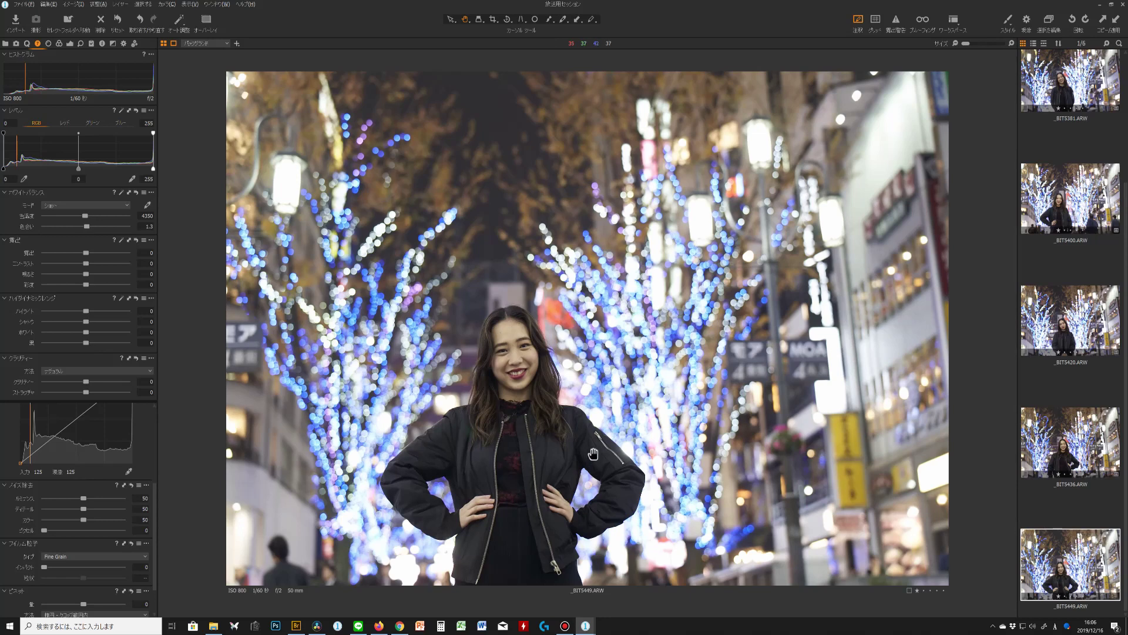
scroll(1071, 212, up, 3)
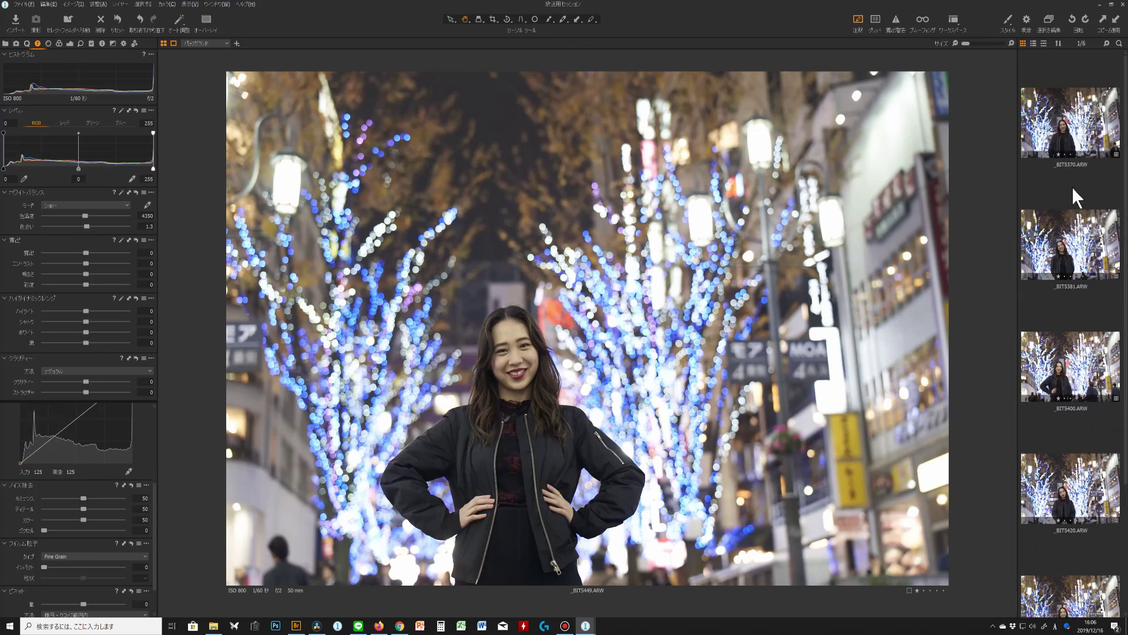